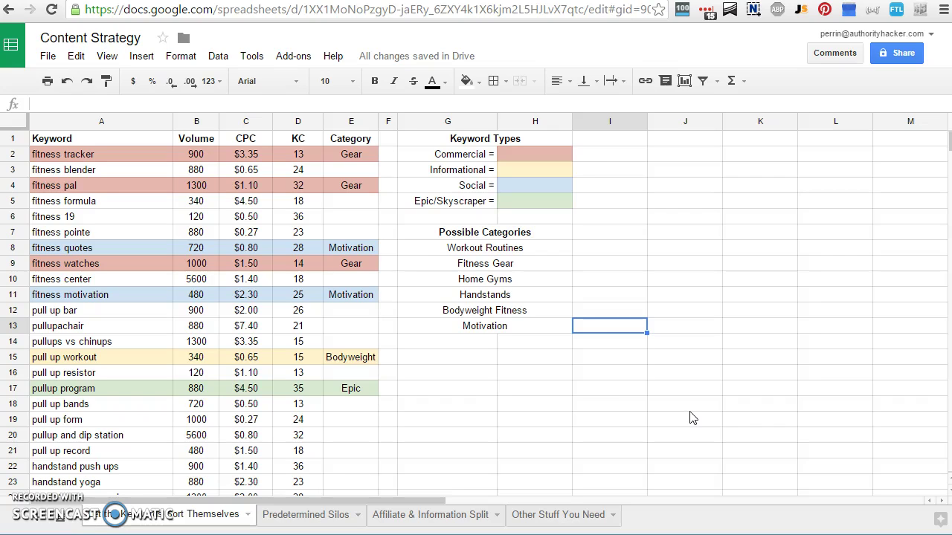
On the keyword sheet, point out the first keyword, fitness tracker, and the Motivation category.
{"action": "left_click", "coordinate": [663, 416]}
{"action": "left_click", "coordinate": [645, 405]}
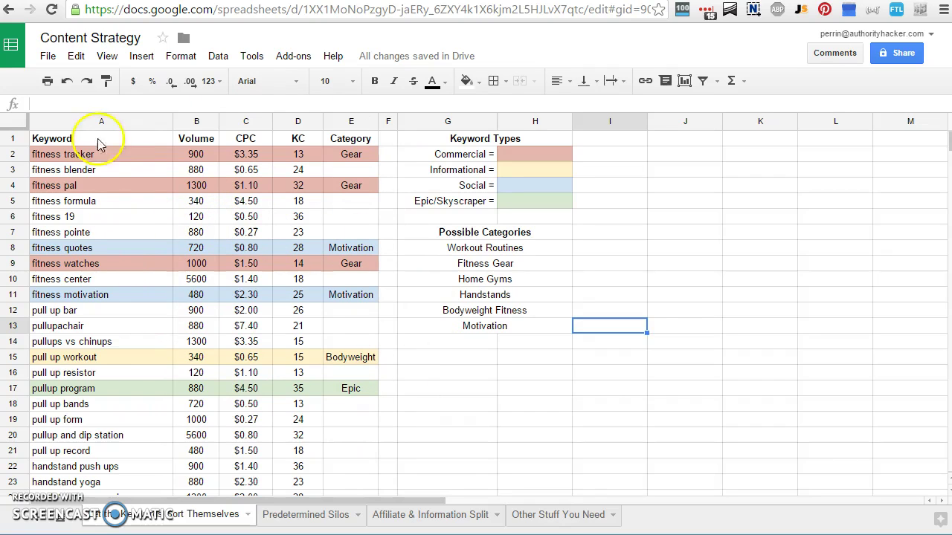
{"action": "left_click", "coordinate": [101, 145]}
{"action": "left_click", "coordinate": [490, 324]}
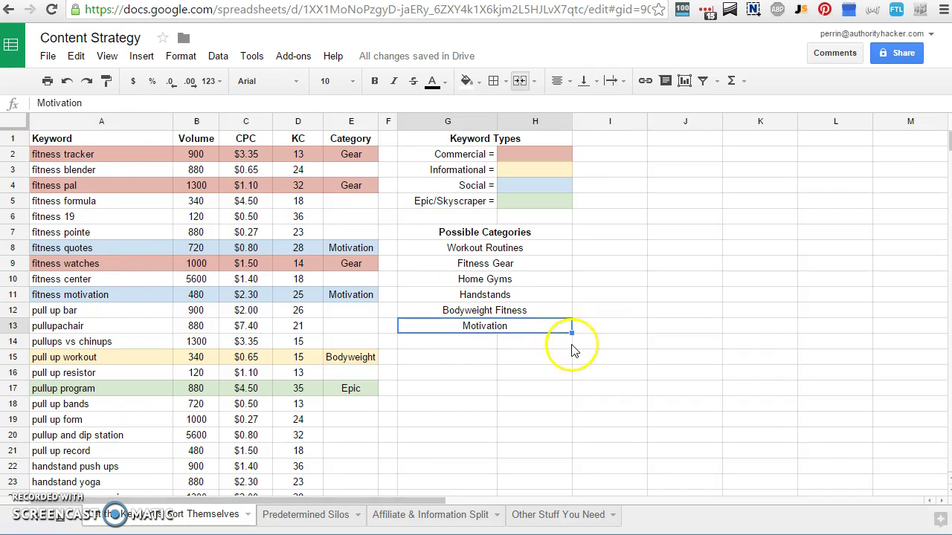
{"action": "left_click", "coordinate": [608, 342]}
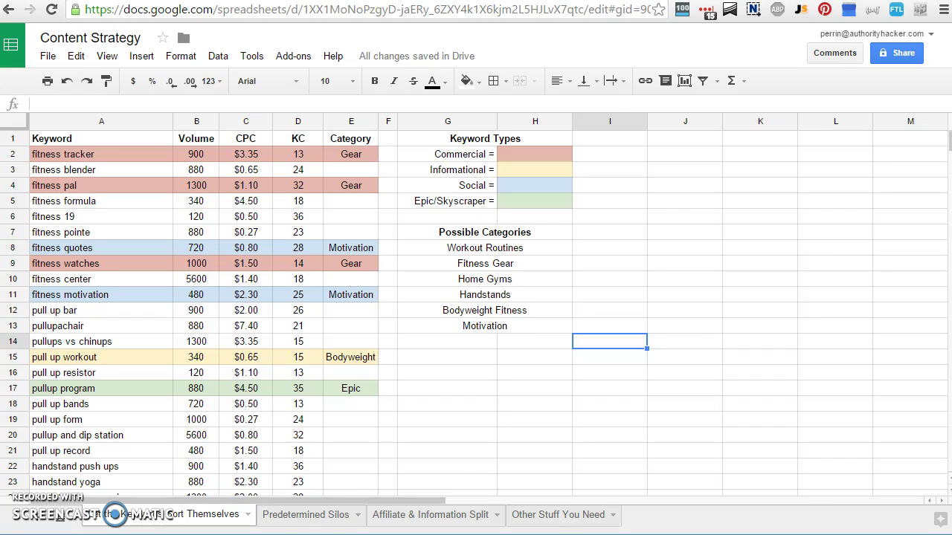
Switch to Predetermined Silos and highlight the keywords under the Handstand Course heading.
{"action": "left_click", "coordinate": [304, 517]}
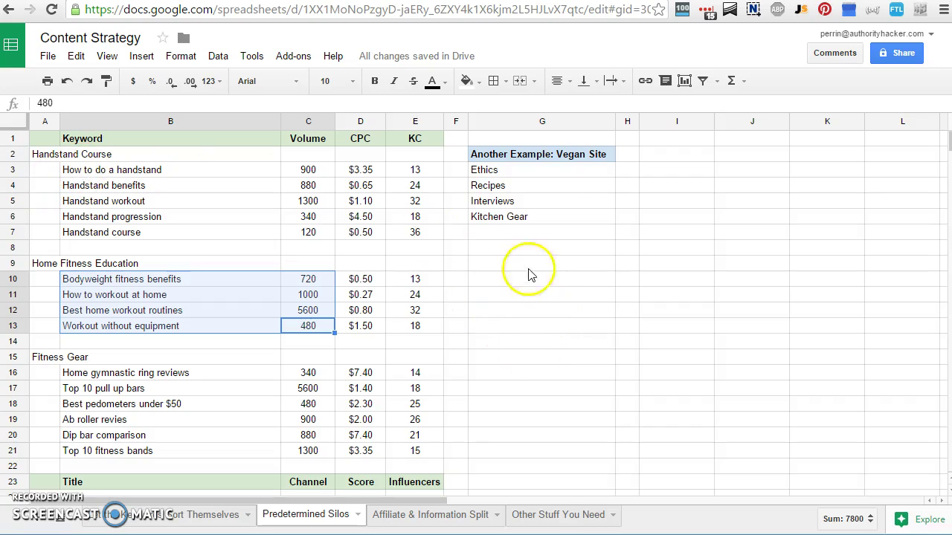
{"action": "left_click", "coordinate": [67, 156]}
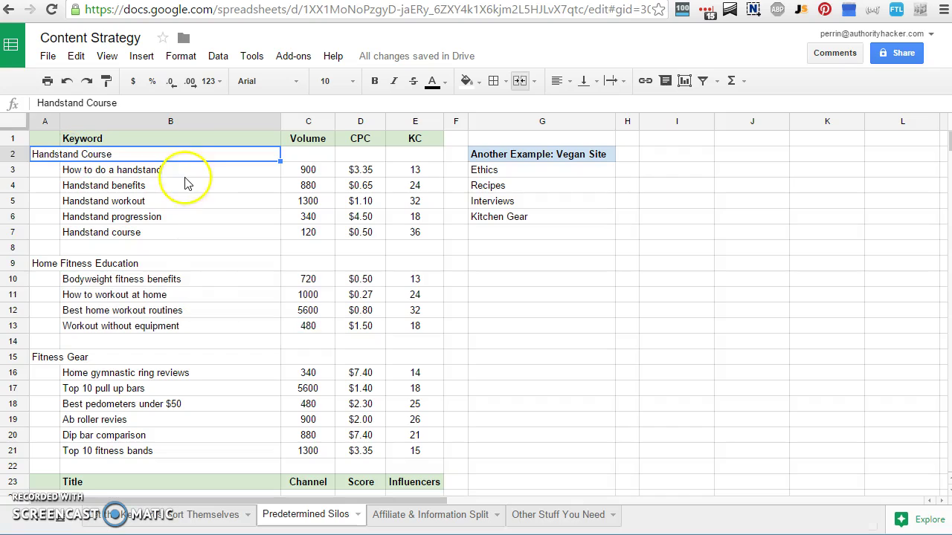
{"action": "left_click_drag", "start_coordinate": [186, 170], "coordinate": [189, 234]}
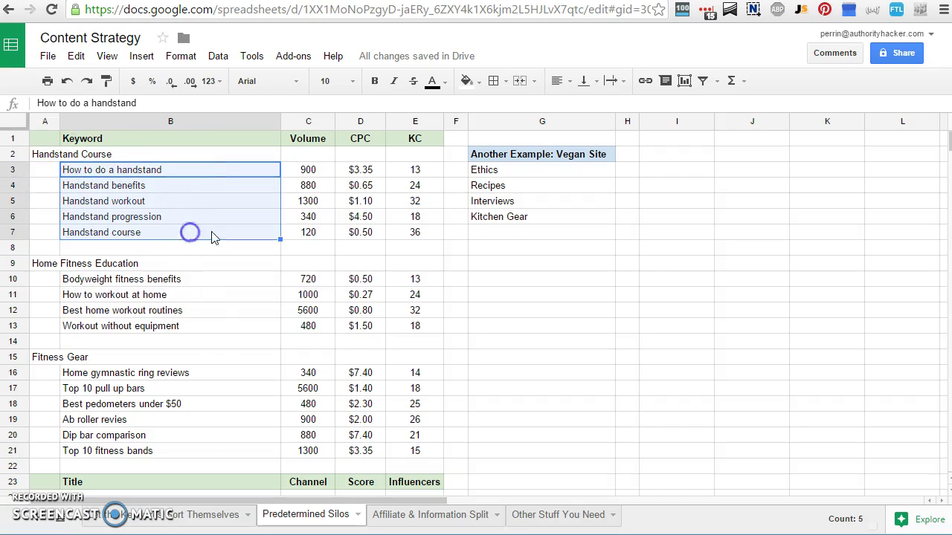
{"action": "left_click", "coordinate": [629, 279]}
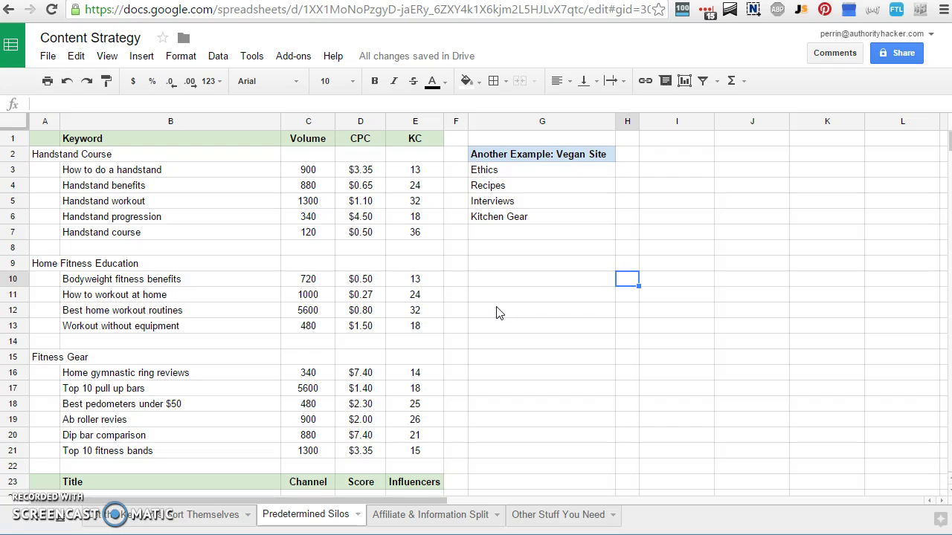
{"action": "left_click", "coordinate": [147, 516]}
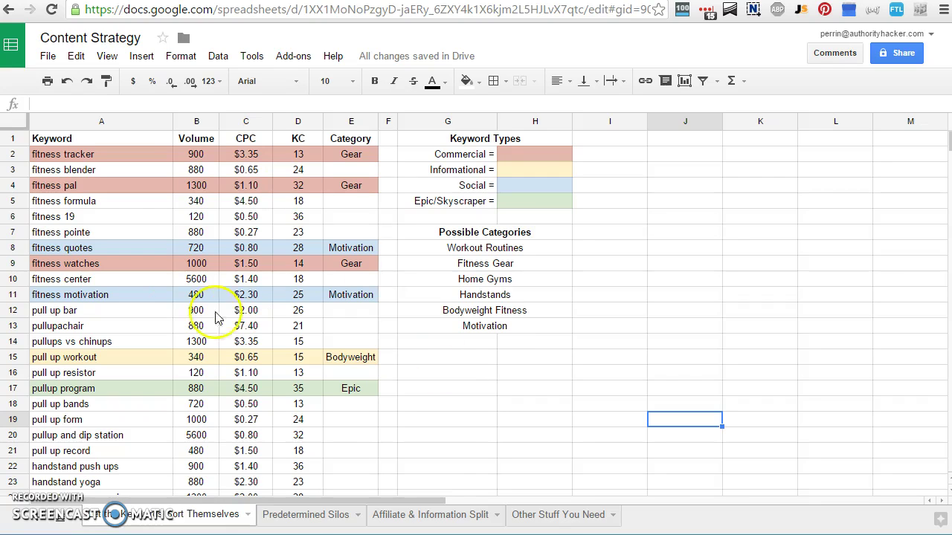
{"action": "left_click", "coordinate": [306, 514]}
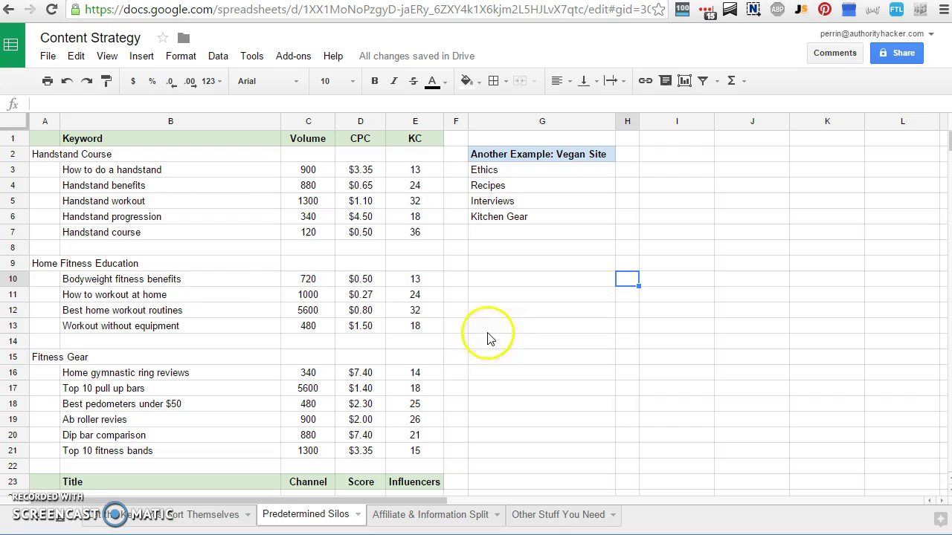
{"action": "left_click", "coordinate": [98, 155]}
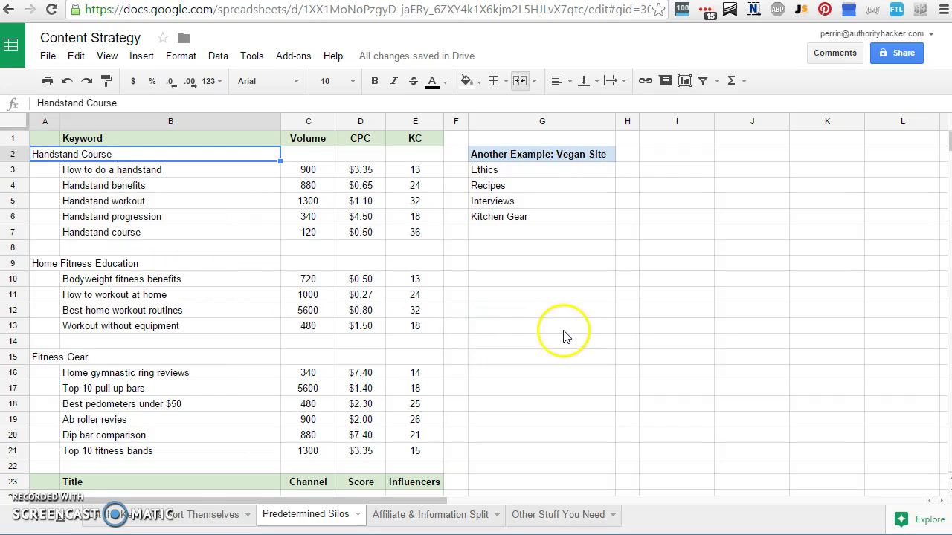
{"action": "left_click", "coordinate": [187, 172]}
{"action": "left_click", "coordinate": [171, 190]}
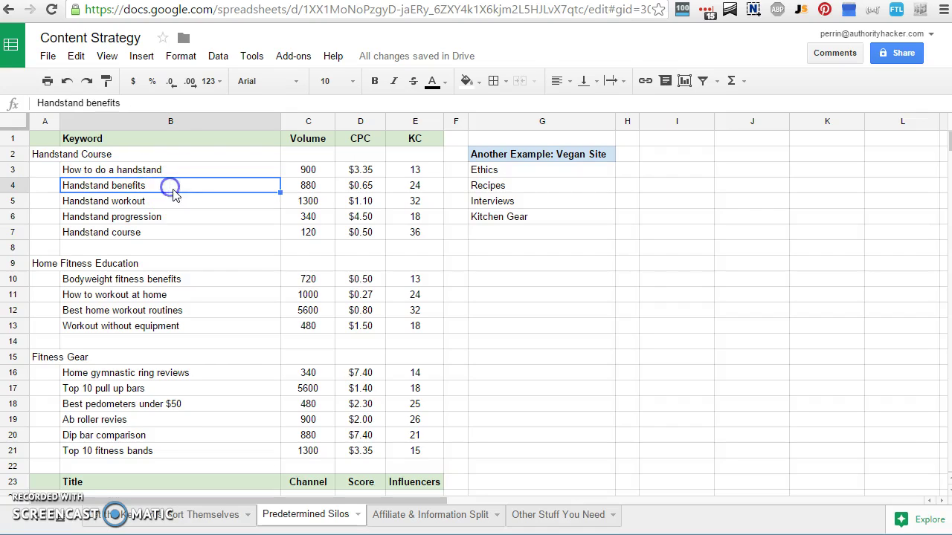
{"action": "left_click", "coordinate": [186, 214]}
{"action": "left_click", "coordinate": [187, 202]}
{"action": "left_click", "coordinate": [178, 220]}
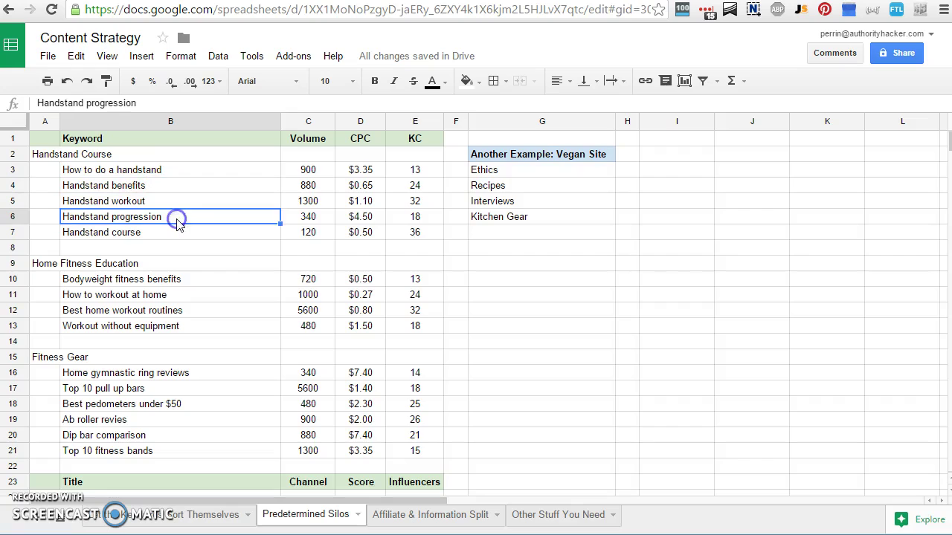
{"action": "left_click", "coordinate": [181, 233]}
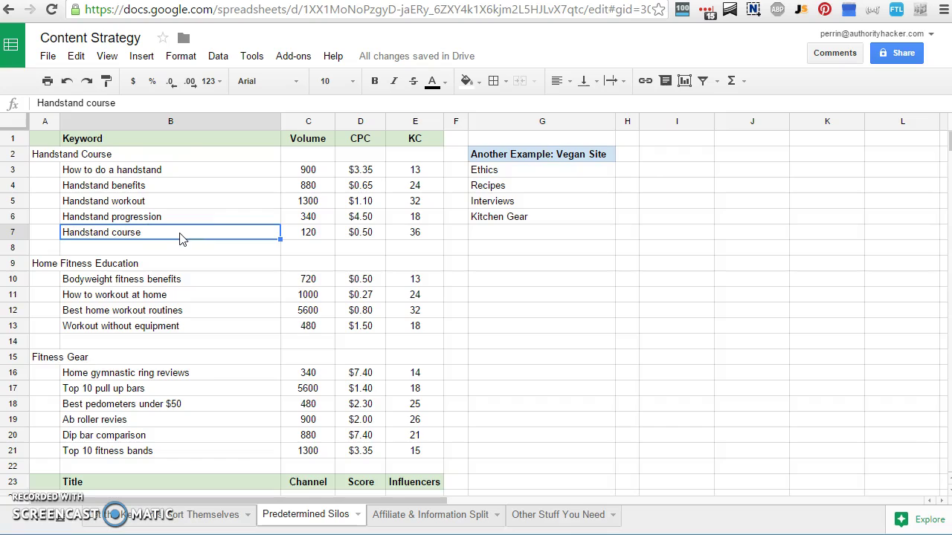
{"action": "left_click", "coordinate": [111, 155]}
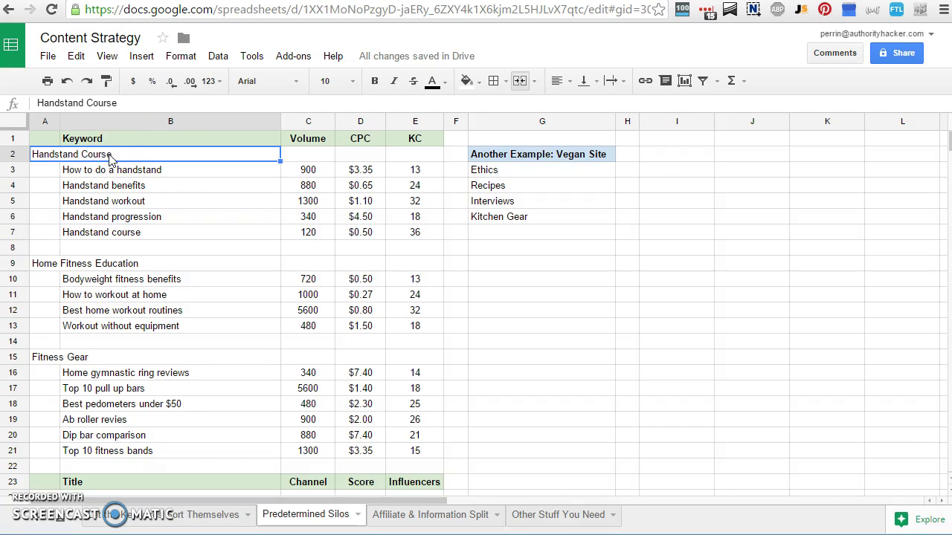
{"action": "left_click", "coordinate": [161, 170]}
{"action": "left_click_drag", "start_coordinate": [161, 170], "coordinate": [186, 233]}
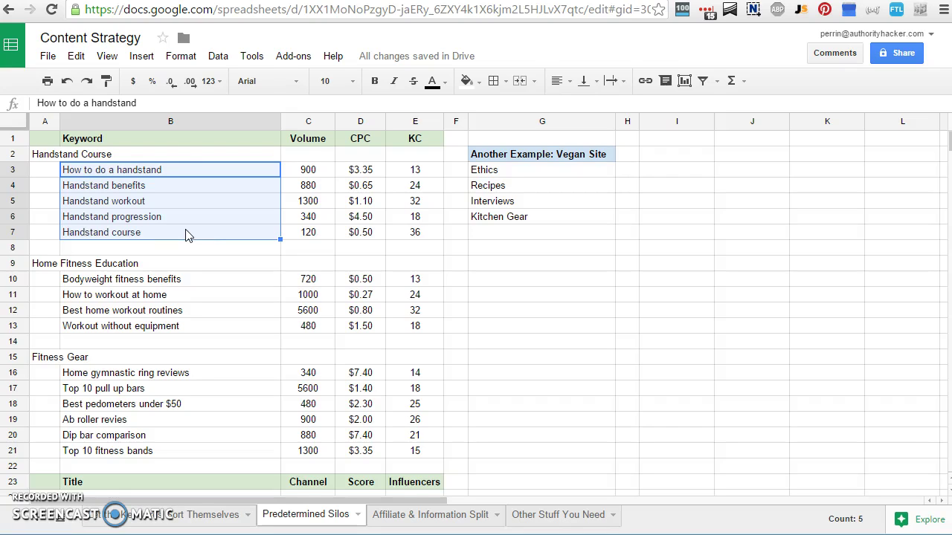
{"action": "left_click", "coordinate": [131, 154]}
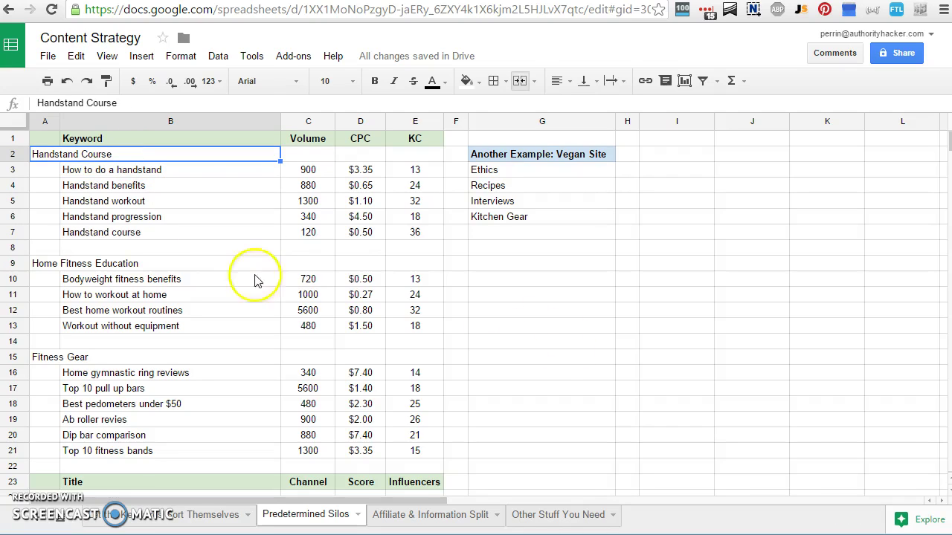
{"action": "left_click", "coordinate": [138, 266]}
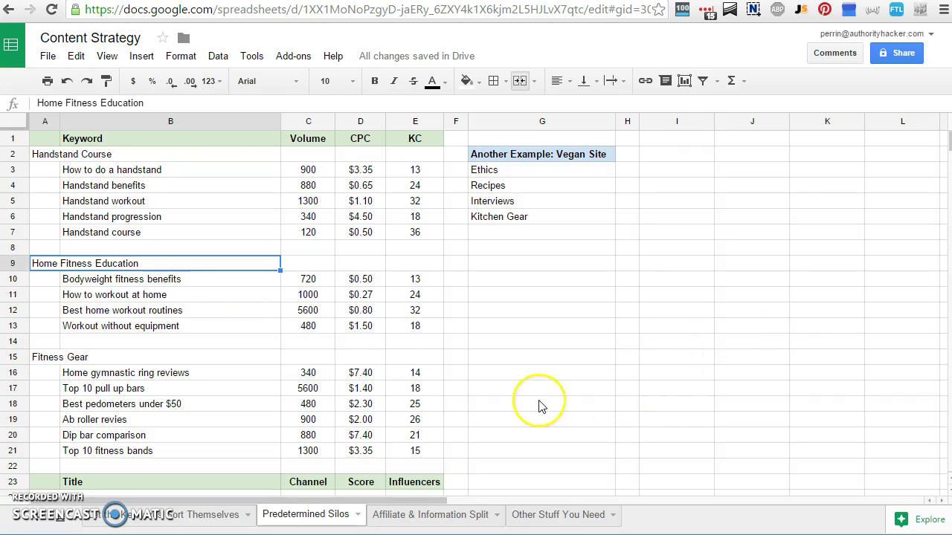
{"action": "left_click", "coordinate": [193, 278]}
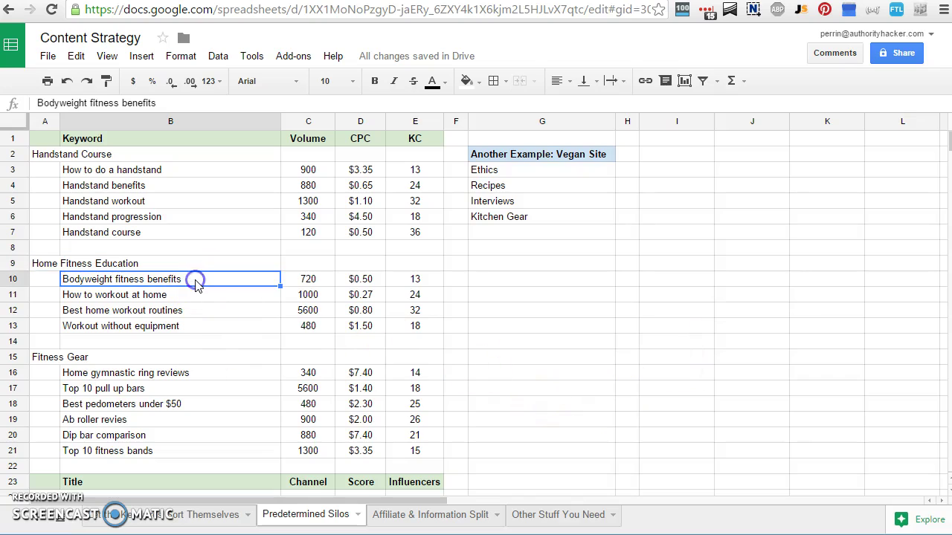
{"action": "left_click", "coordinate": [197, 294]}
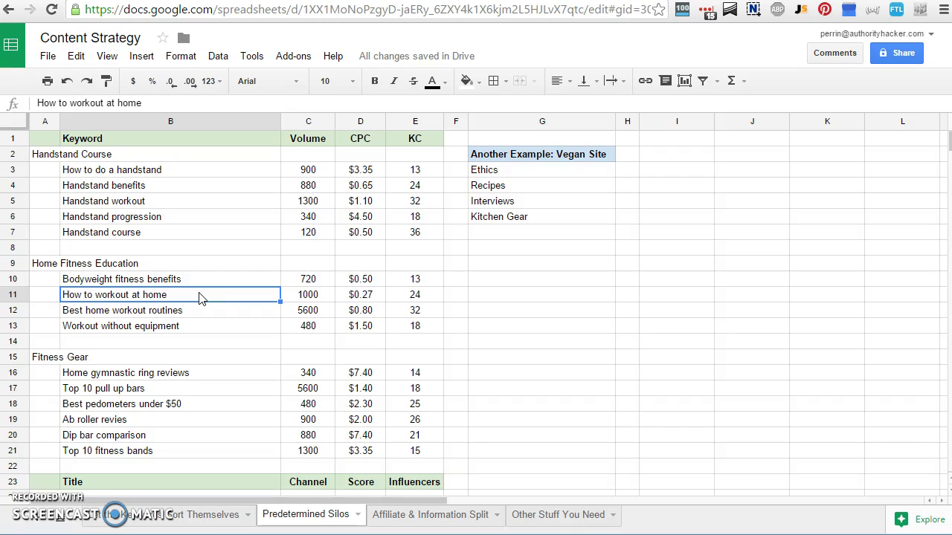
{"action": "left_click", "coordinate": [85, 359]}
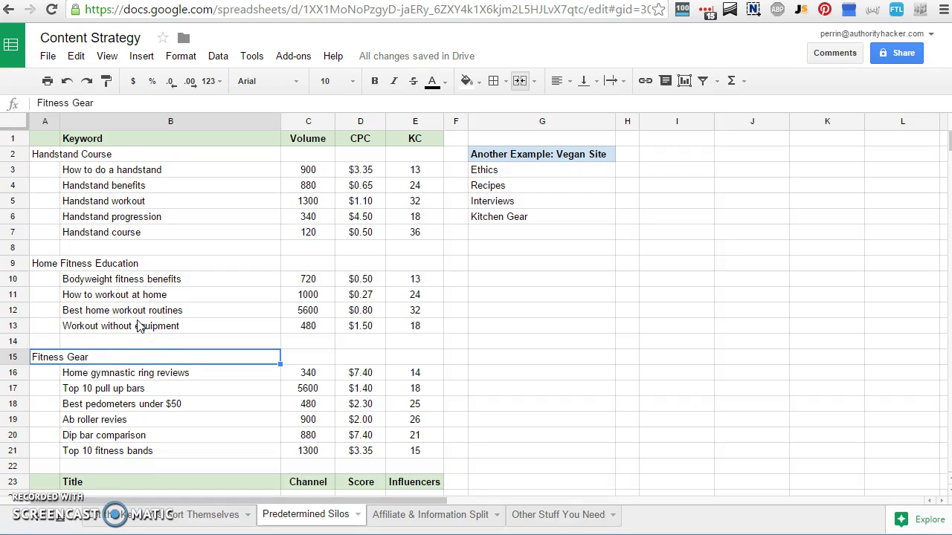
{"action": "left_click", "coordinate": [133, 391]}
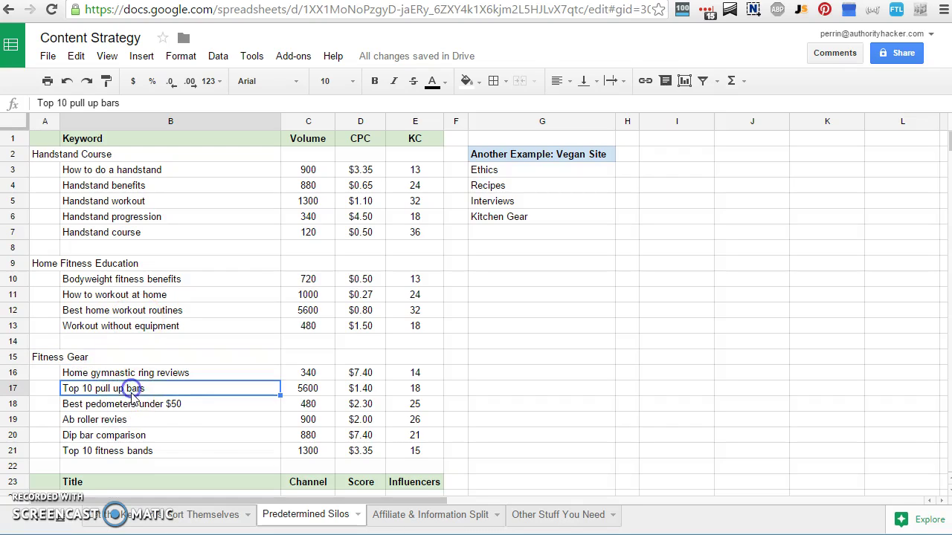
{"action": "left_click", "coordinate": [170, 453]}
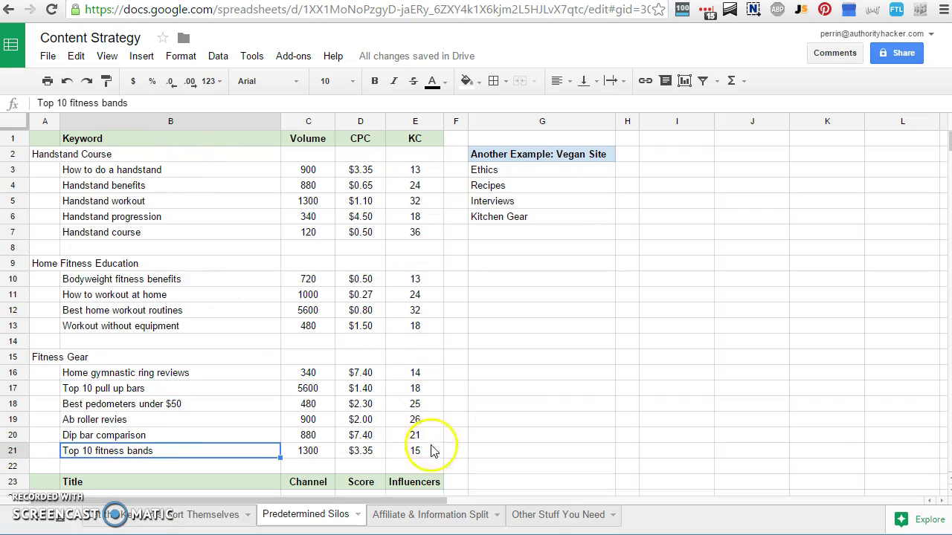
{"action": "left_click_drag", "start_coordinate": [425, 454], "coordinate": [313, 166]}
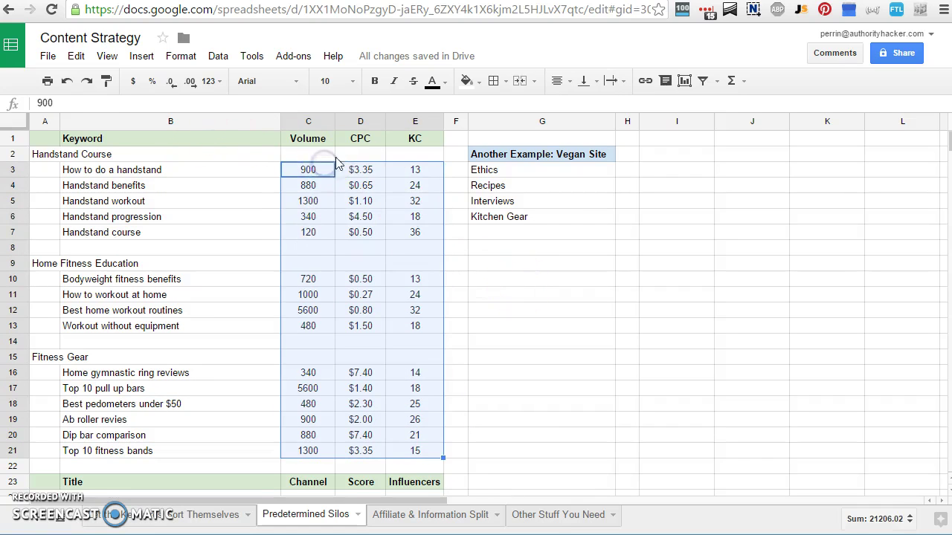
{"action": "left_click", "coordinate": [363, 154]}
{"action": "left_click", "coordinate": [420, 155]}
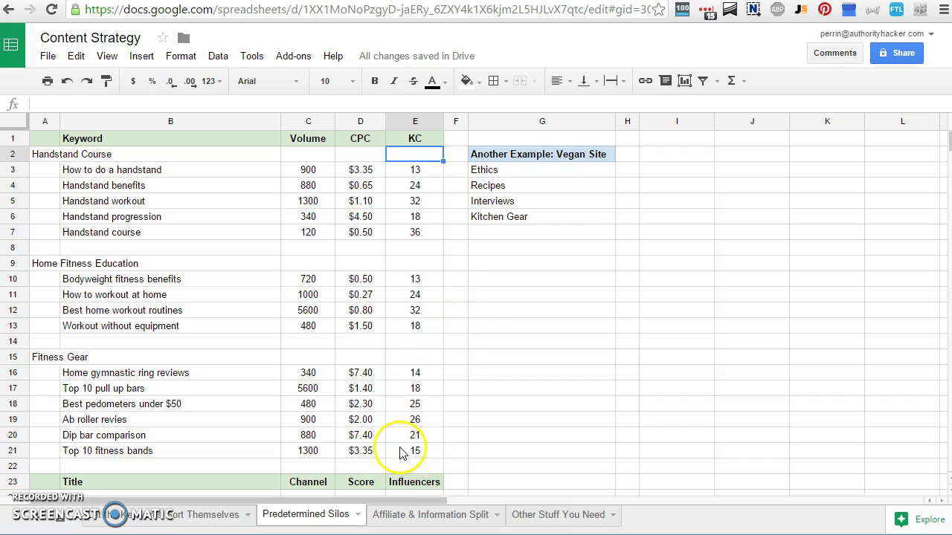
{"action": "left_click_drag", "start_coordinate": [413, 446], "coordinate": [312, 185]}
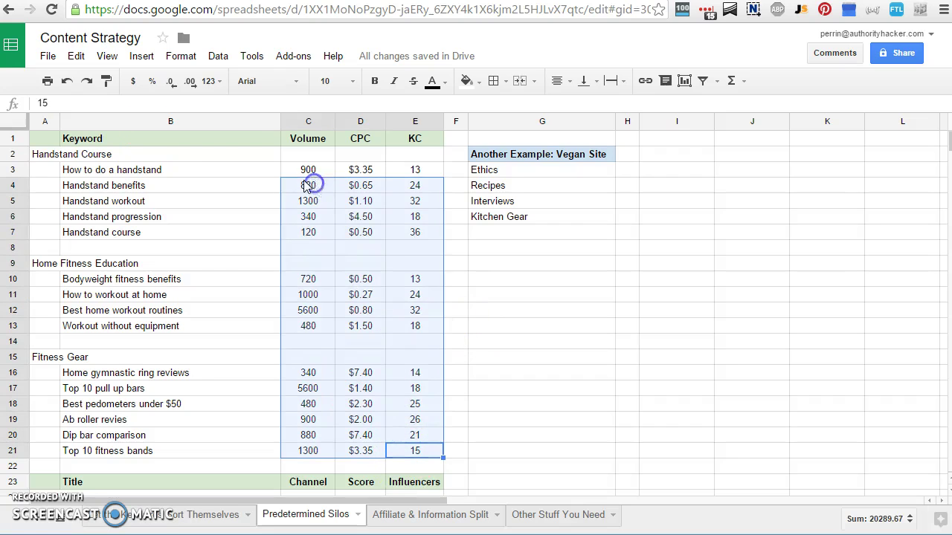
{"action": "left_click", "coordinate": [470, 407]}
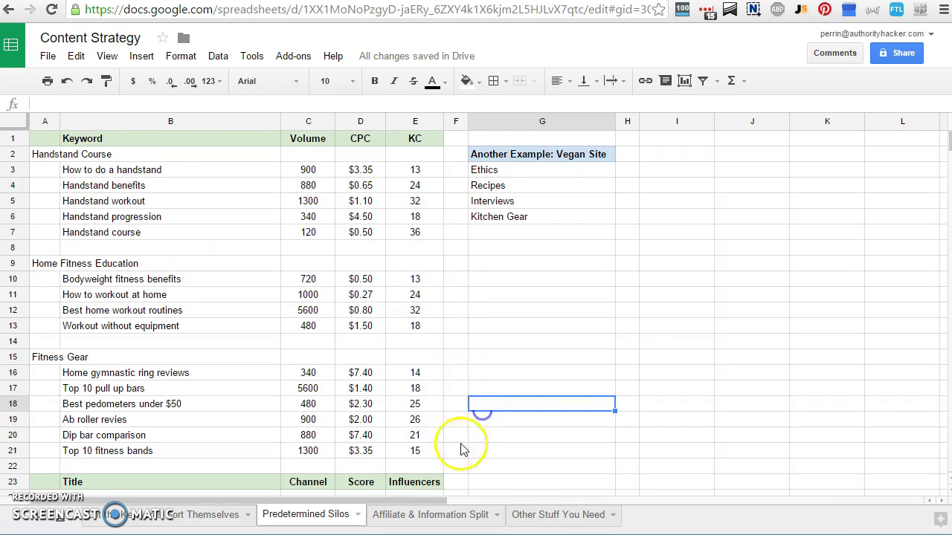
{"action": "left_click", "coordinate": [415, 451]}
{"action": "key", "text": "ctrl+c"}
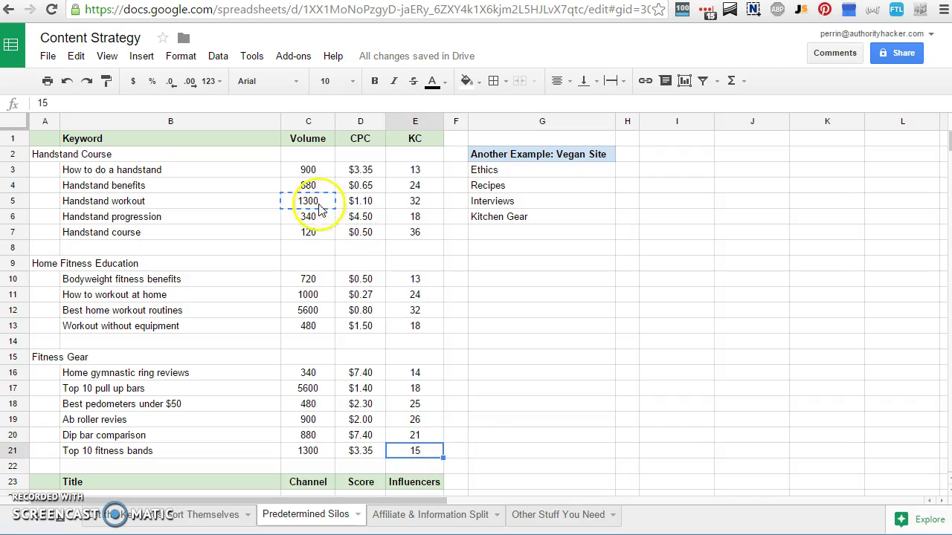
{"action": "key", "text": "Escape"}
{"action": "left_click", "coordinate": [482, 420]}
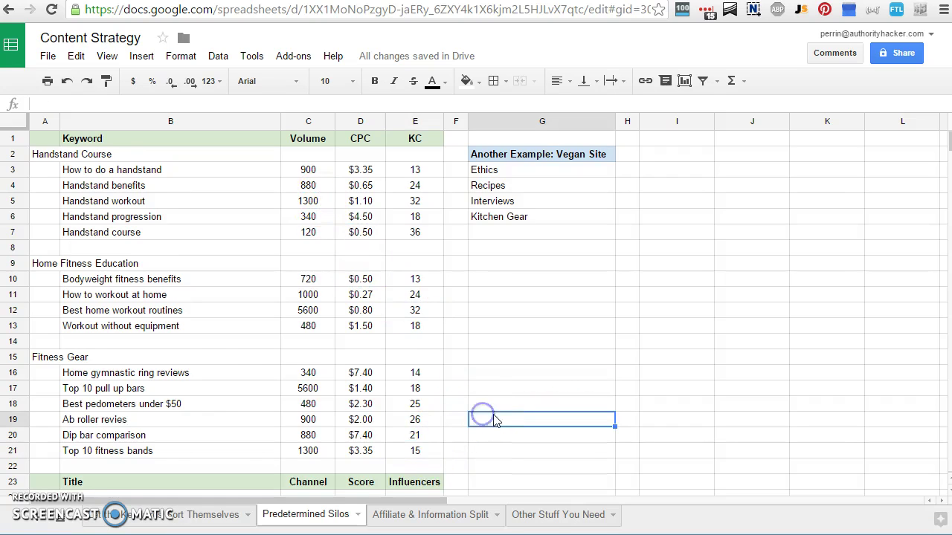
Scroll down to the Social Posts table heading.
{"action": "scroll", "coordinate": [493, 414], "scroll_direction": "down", "scroll_amount": 3}
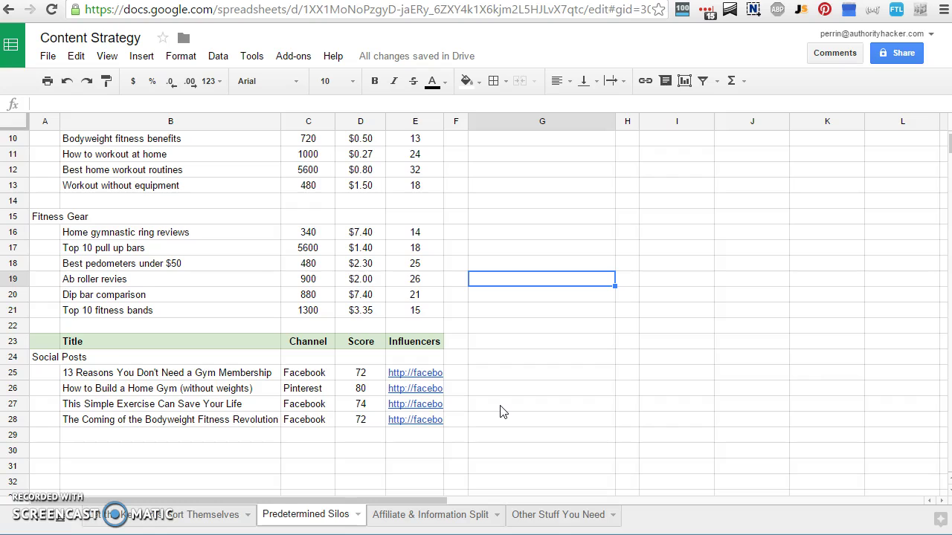
{"action": "left_click", "coordinate": [65, 357]}
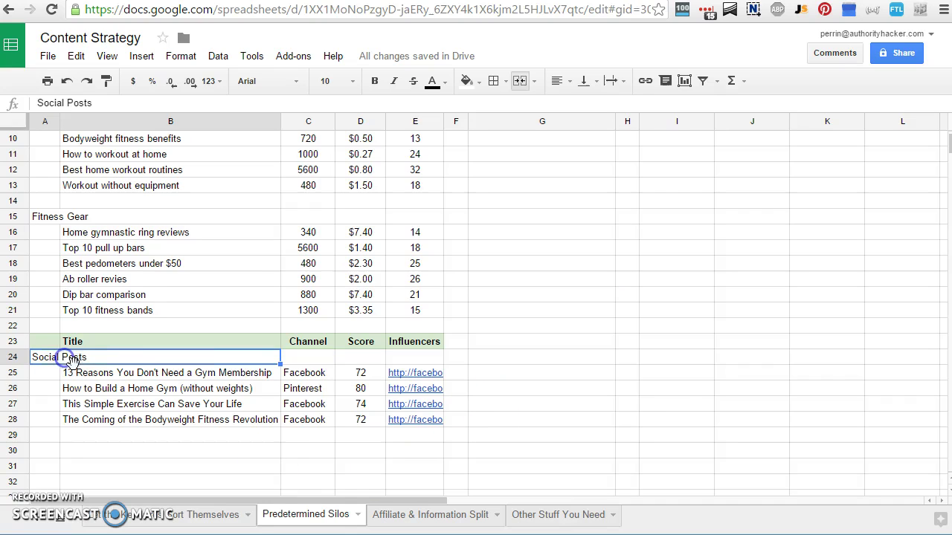
{"action": "left_click", "coordinate": [625, 390]}
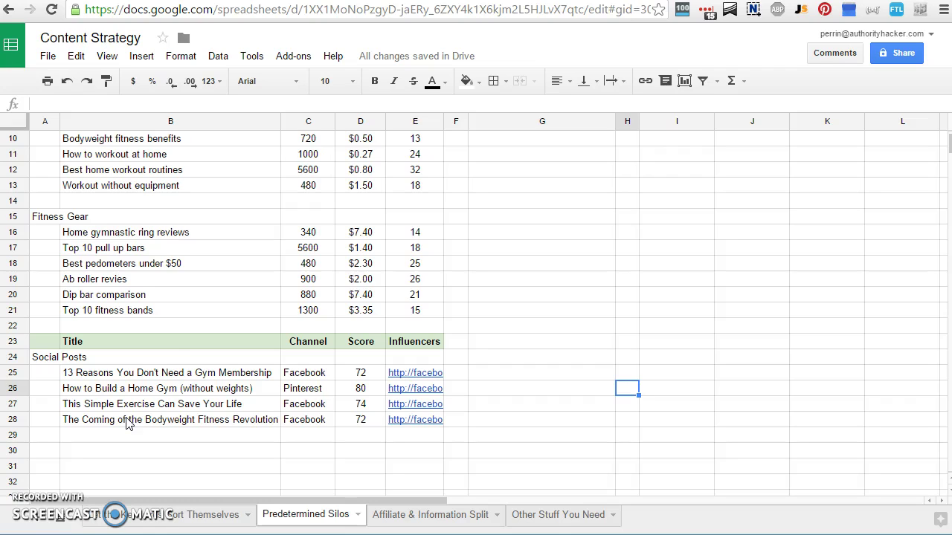
Review the first social post's title, its Facebook channel, score of 72 and influencer link.
{"action": "left_click", "coordinate": [169, 373]}
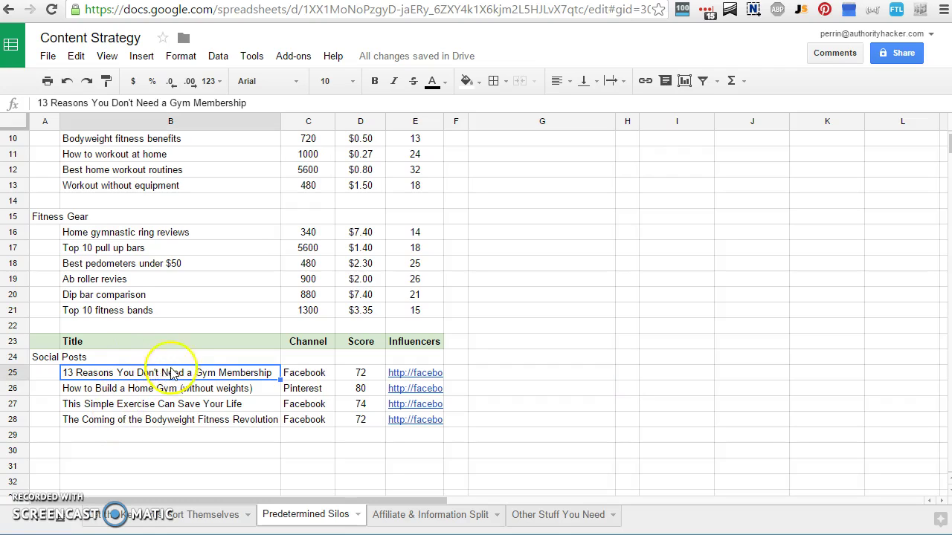
{"action": "left_click", "coordinate": [306, 374]}
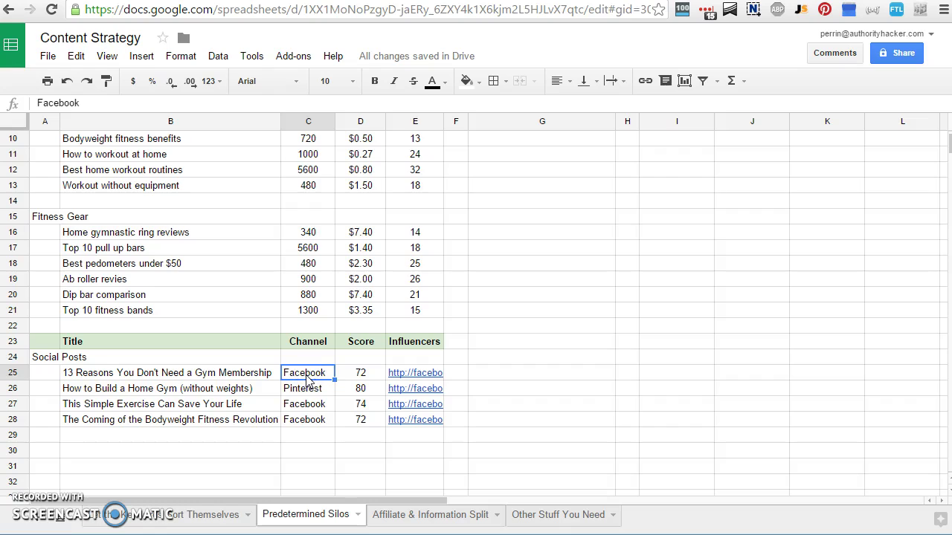
{"action": "left_click", "coordinate": [357, 376]}
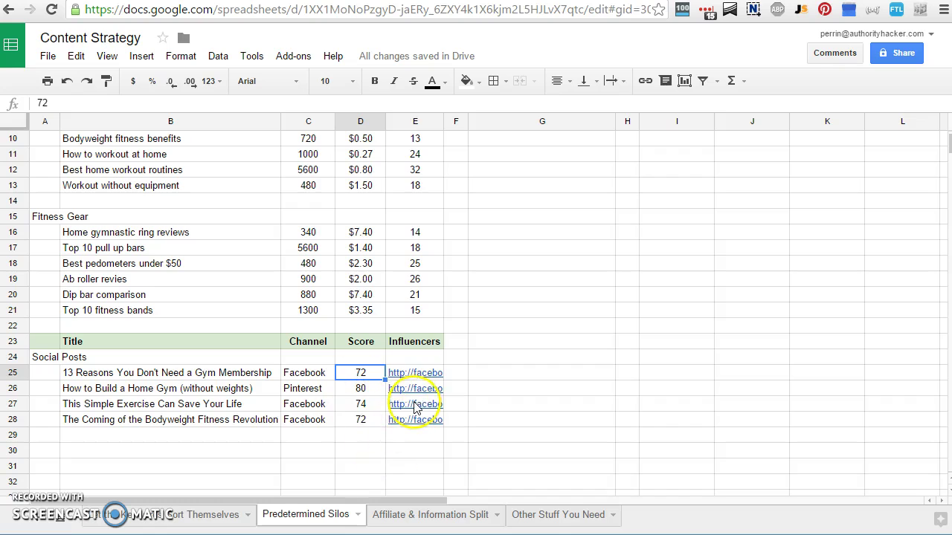
{"action": "mouse_move", "coordinate": [415, 406]}
{"action": "left_click", "coordinate": [522, 403]}
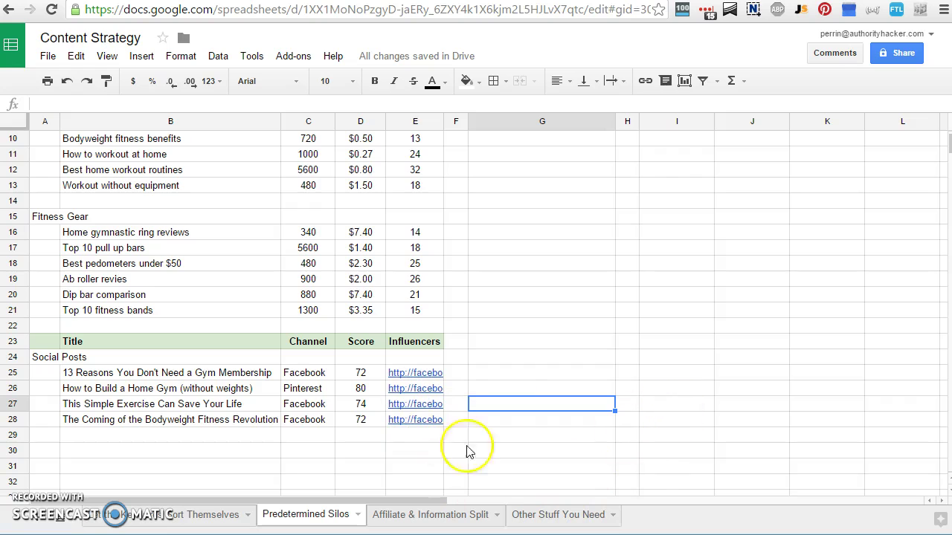
{"action": "left_click", "coordinate": [182, 516]}
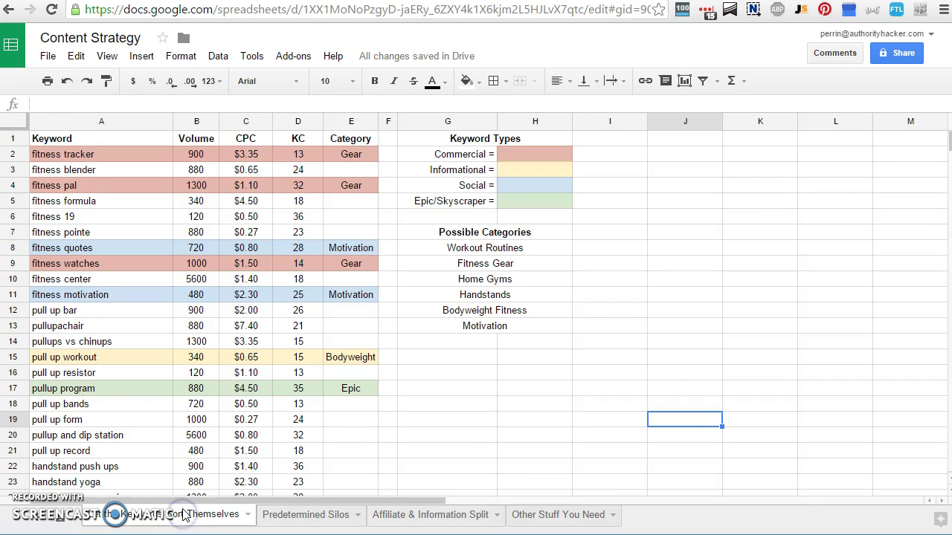
{"action": "left_click", "coordinate": [417, 402]}
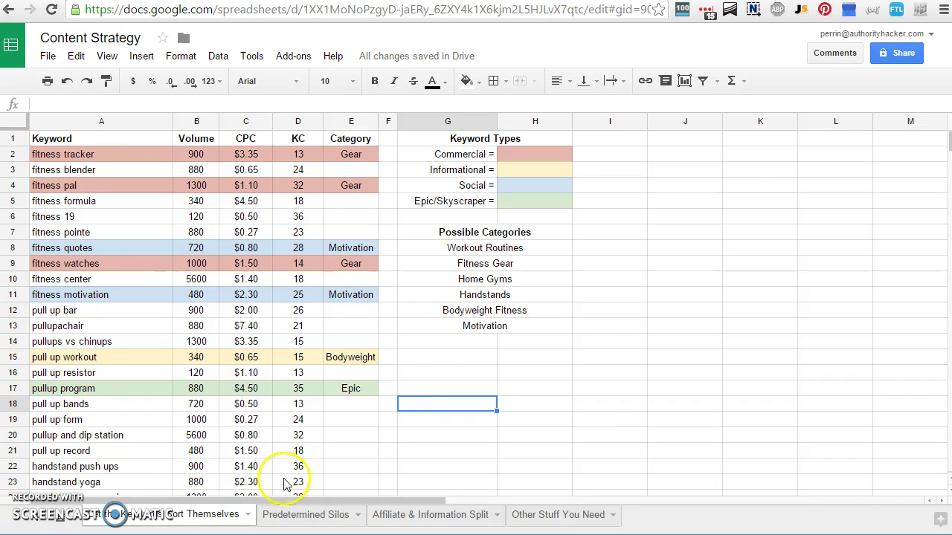
{"action": "left_click", "coordinate": [307, 514]}
{"action": "scroll", "coordinate": [476, 388], "scroll_direction": "up", "scroll_amount": 3}
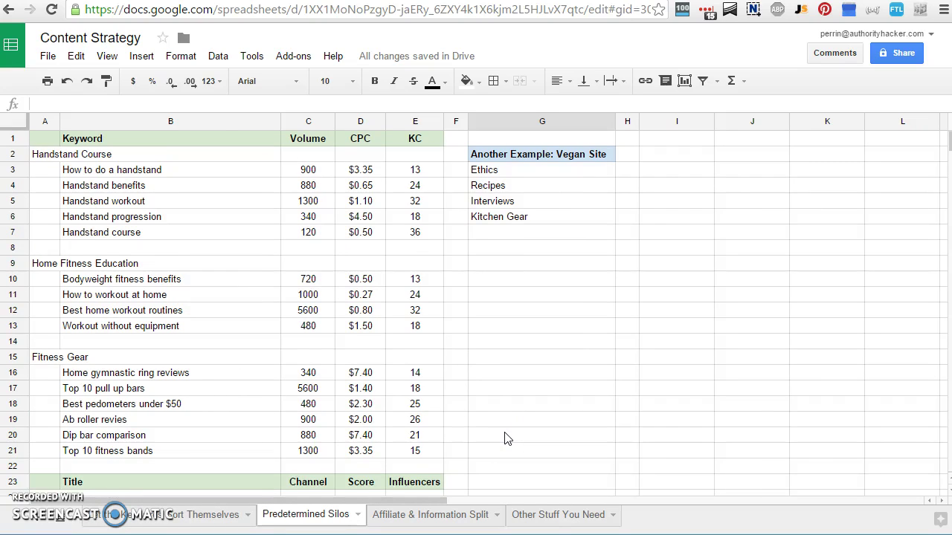
{"action": "left_click", "coordinate": [434, 526]}
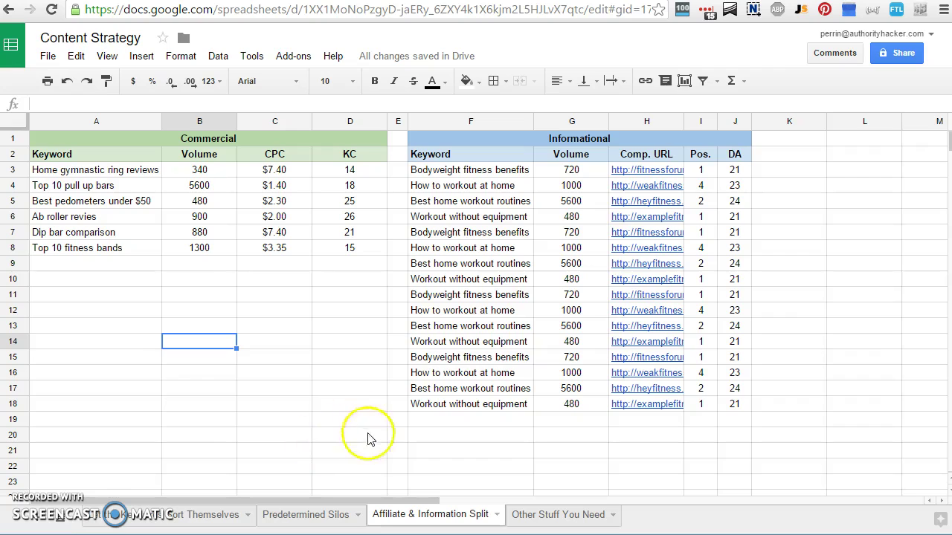
{"action": "left_click", "coordinate": [394, 452]}
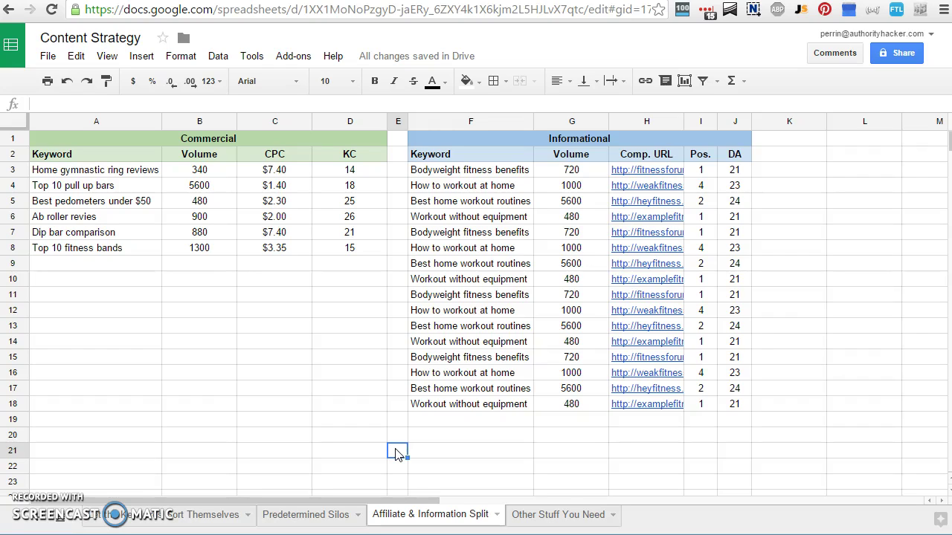
{"action": "left_click", "coordinate": [373, 282]}
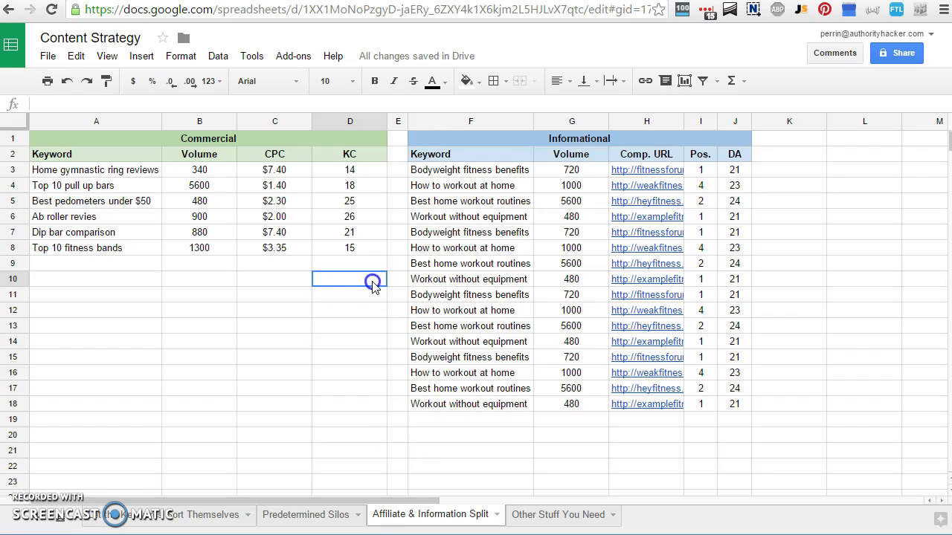
{"action": "left_click", "coordinate": [292, 322]}
{"action": "left_click", "coordinate": [346, 295]}
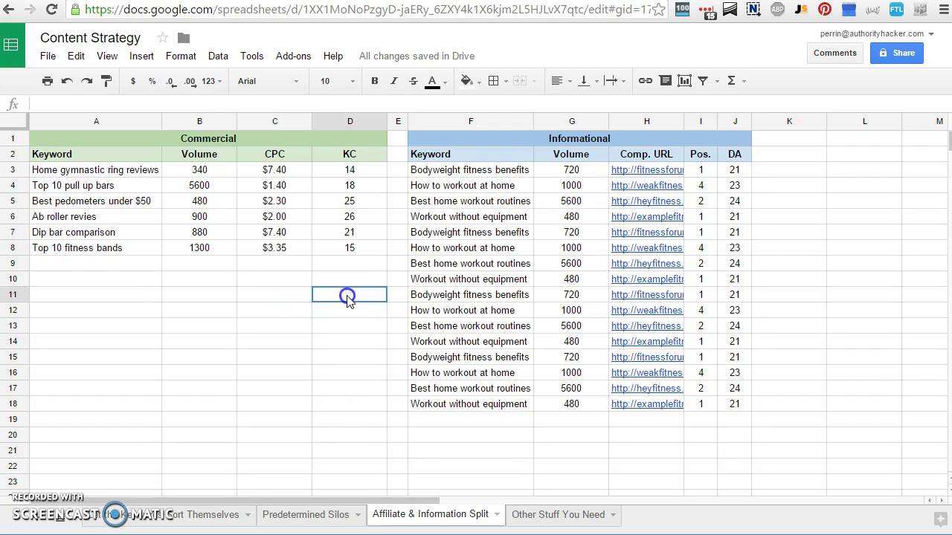
{"action": "left_click", "coordinate": [152, 306]}
{"action": "left_click_drag", "start_coordinate": [45, 170], "coordinate": [331, 248]}
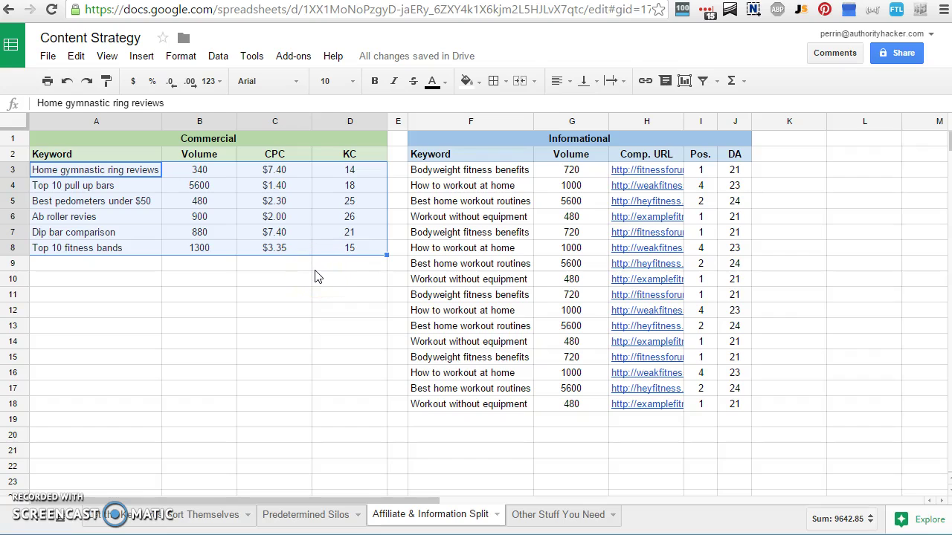
{"action": "left_click", "coordinate": [314, 266]}
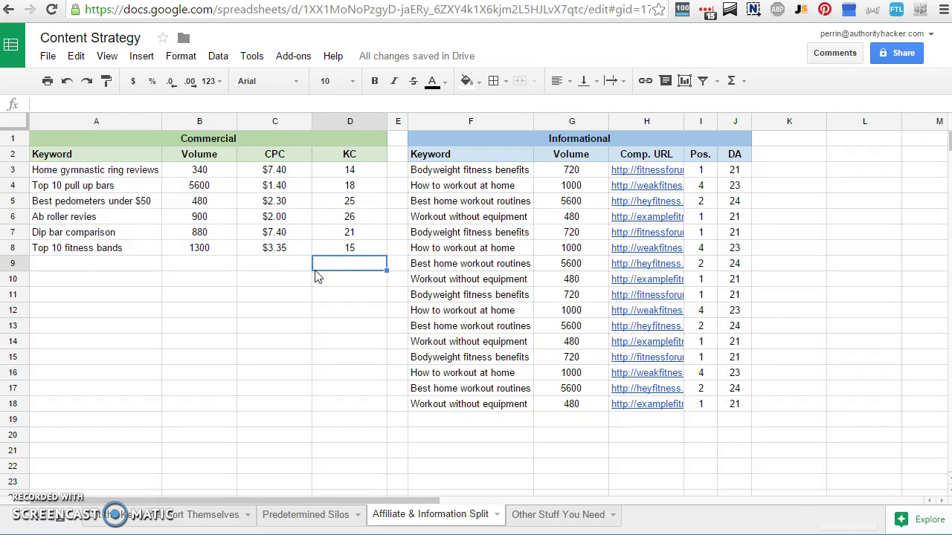
{"action": "left_click", "coordinate": [362, 285]}
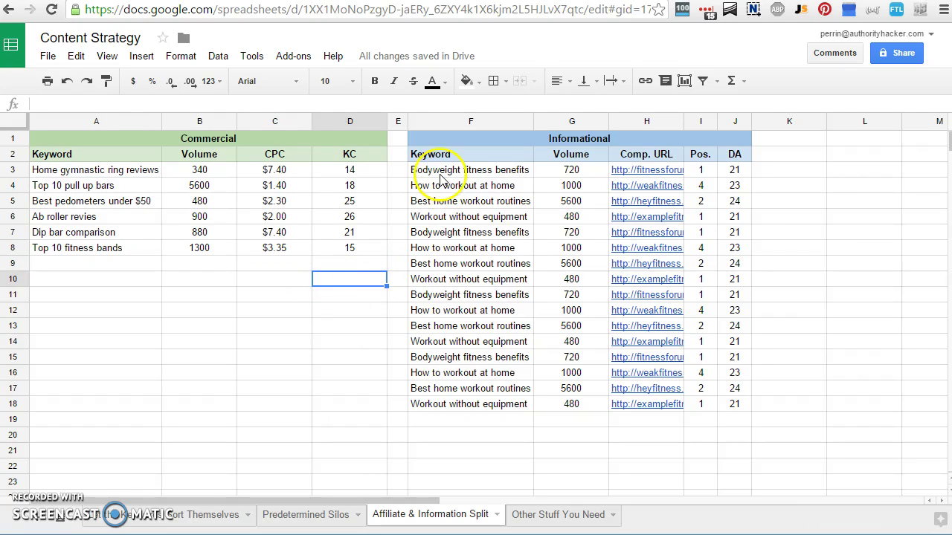
{"action": "left_click_drag", "start_coordinate": [443, 176], "coordinate": [718, 417]}
{"action": "left_click", "coordinate": [718, 449]}
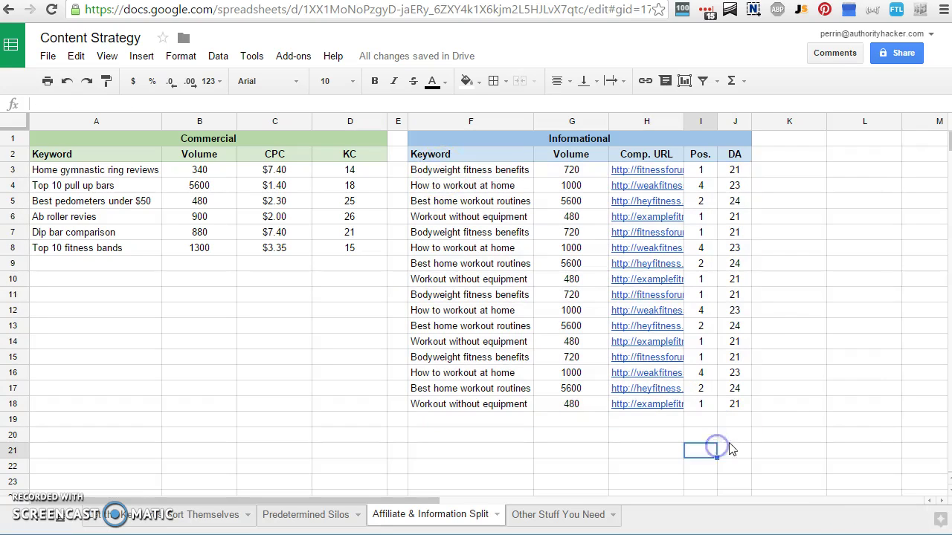
{"action": "left_click", "coordinate": [802, 407]}
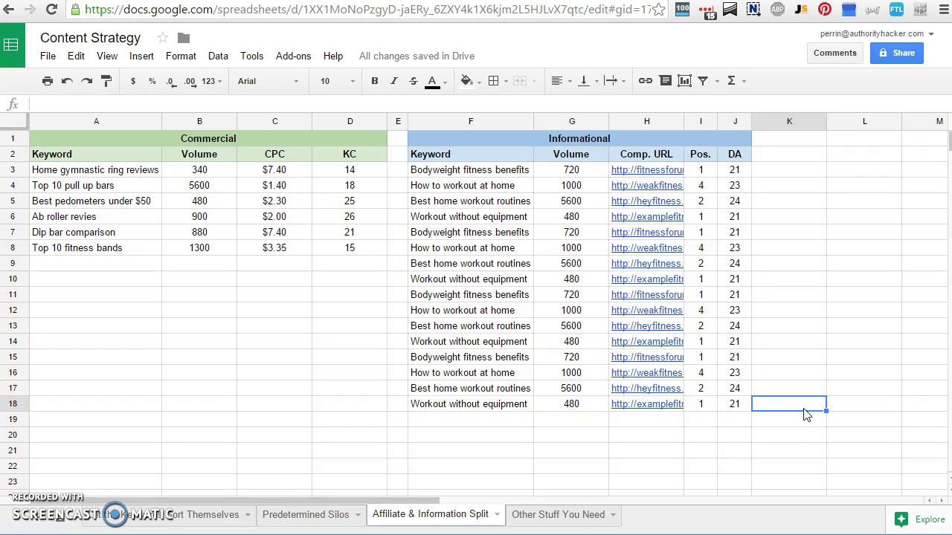
{"action": "left_click", "coordinate": [727, 444]}
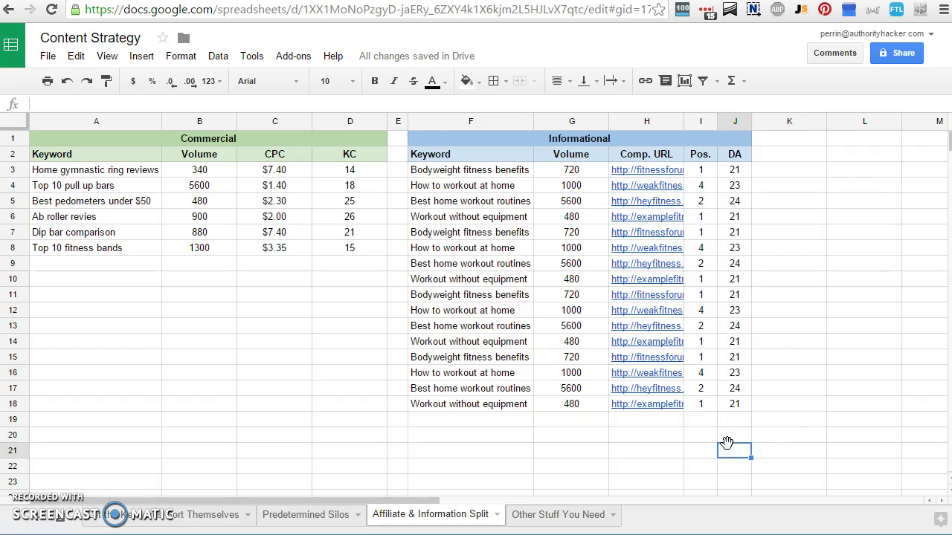
{"action": "left_click", "coordinate": [457, 439]}
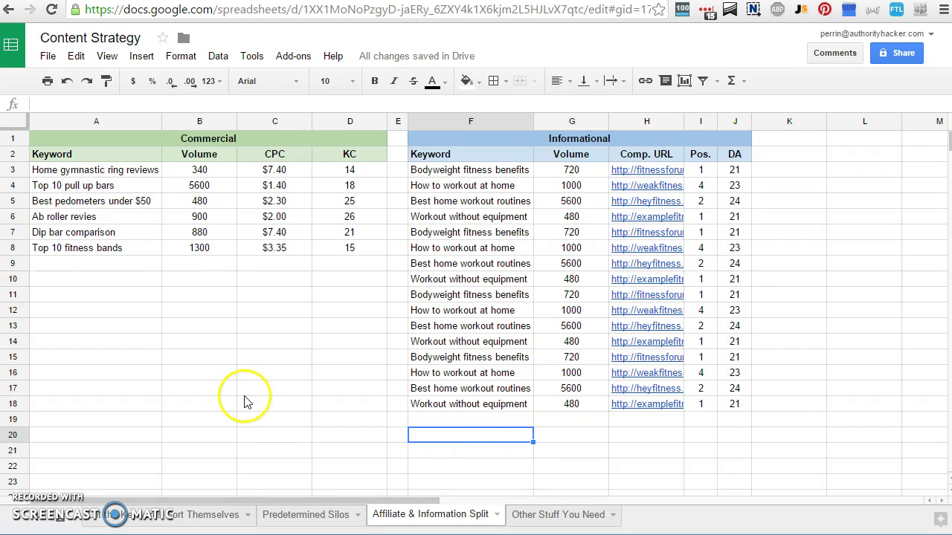
{"action": "left_click_drag", "start_coordinate": [85, 172], "coordinate": [350, 250]}
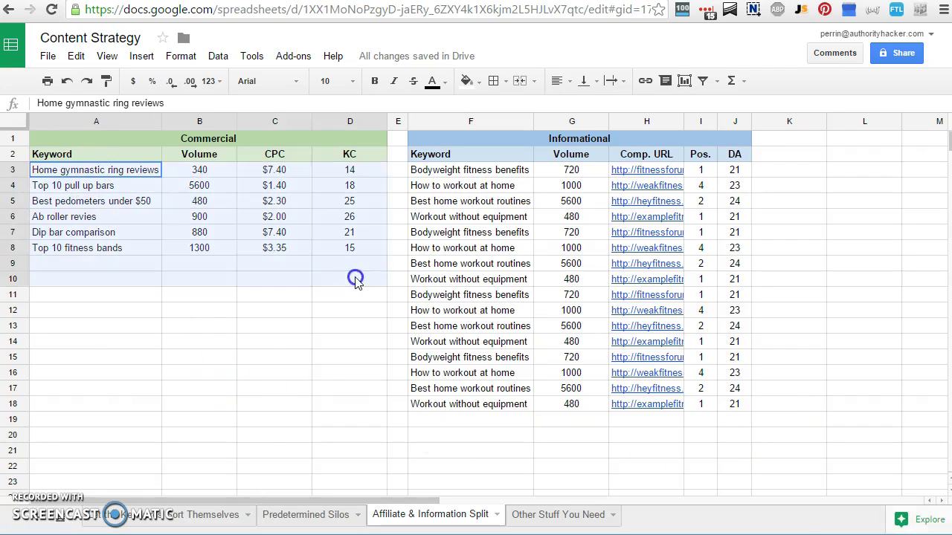
{"action": "left_click", "coordinate": [275, 434]}
{"action": "left_click_drag", "start_coordinate": [431, 169], "coordinate": [733, 484]}
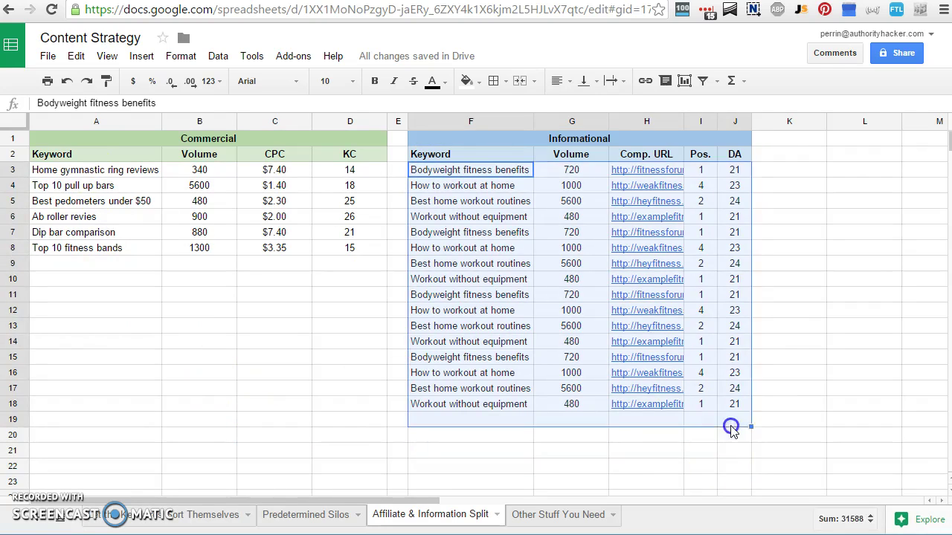
{"action": "left_click", "coordinate": [648, 481]}
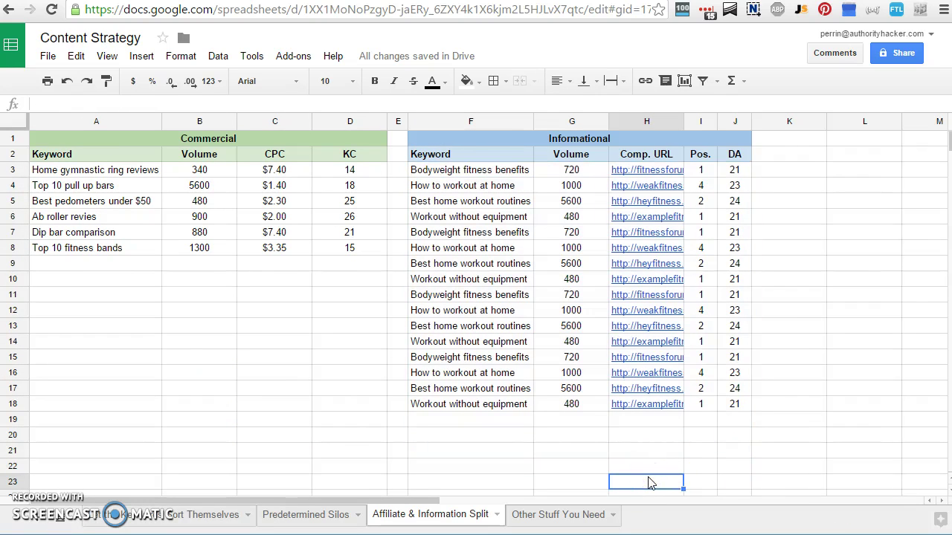
{"action": "left_click", "coordinate": [329, 513]}
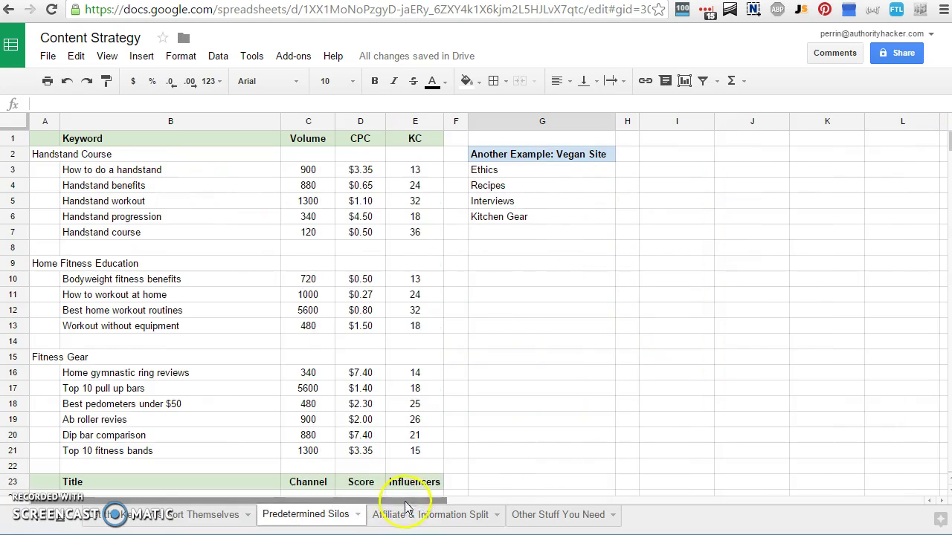
{"action": "left_click", "coordinate": [441, 520]}
{"action": "left_click", "coordinate": [363, 435]}
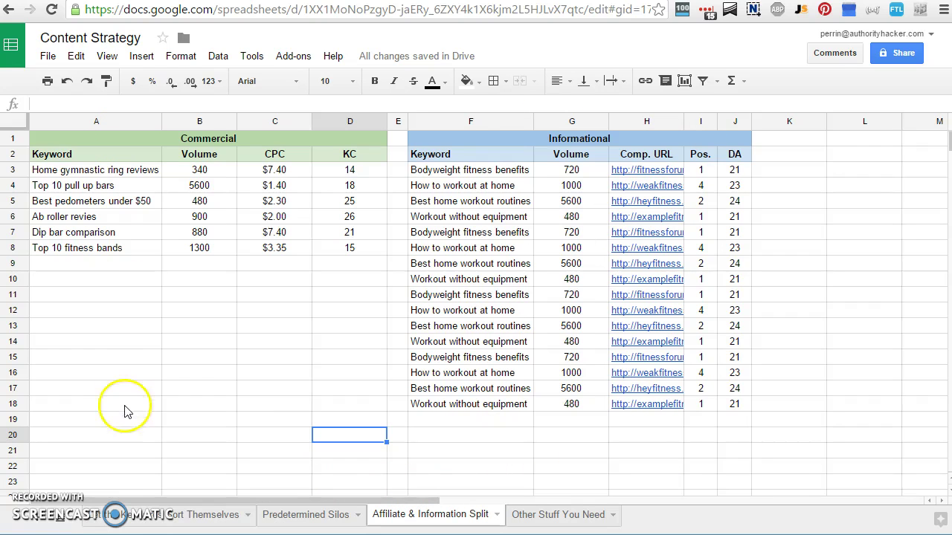
{"action": "left_click", "coordinate": [175, 516]}
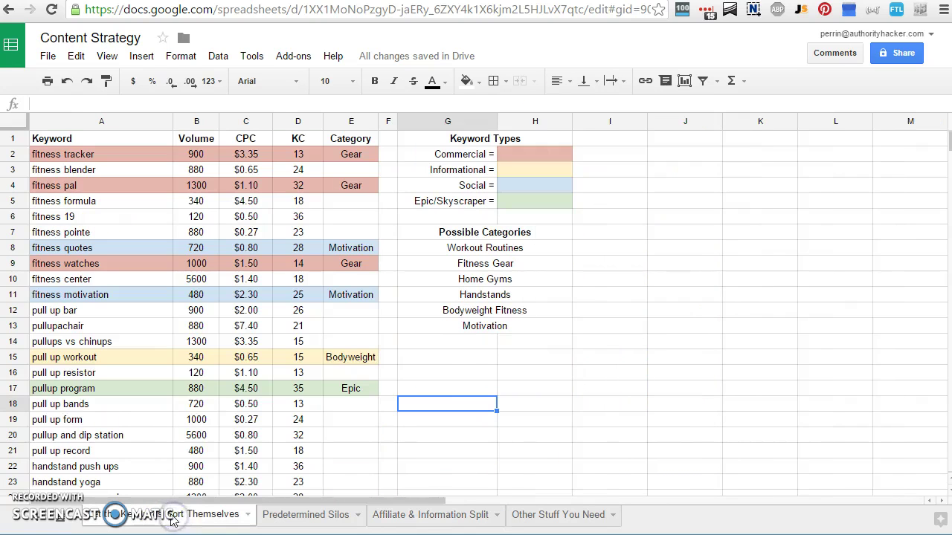
{"action": "left_click", "coordinate": [428, 520]}
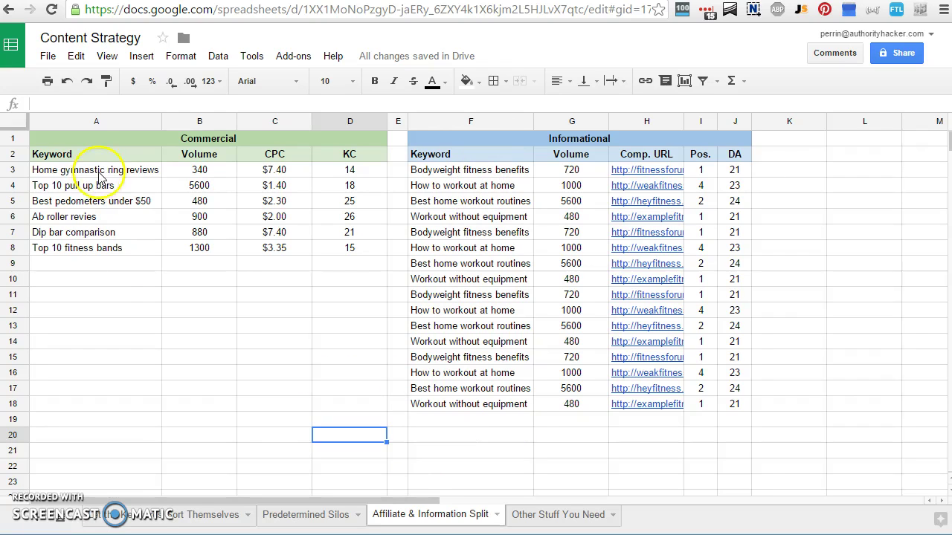
{"action": "left_click_drag", "start_coordinate": [102, 171], "coordinate": [107, 205]}
{"action": "left_click", "coordinate": [92, 297]}
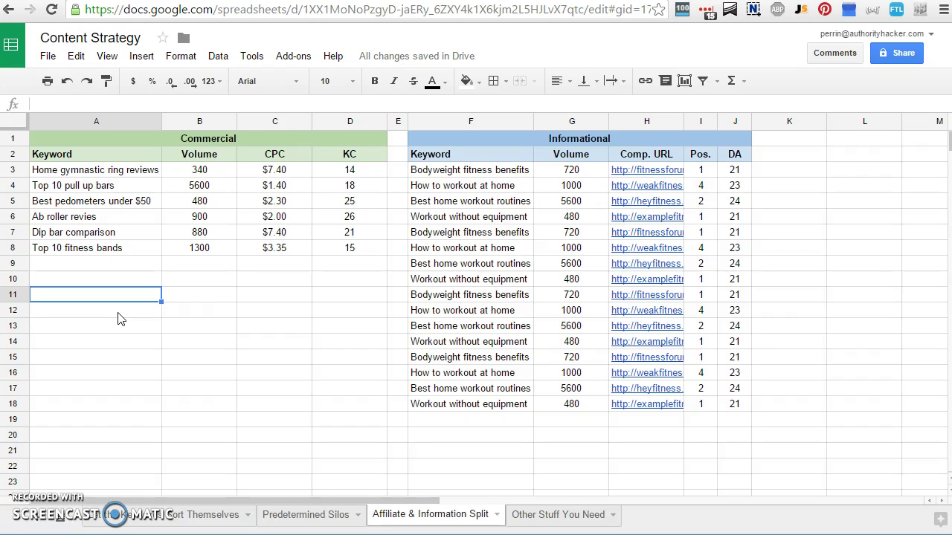
{"action": "left_click", "coordinate": [306, 514]}
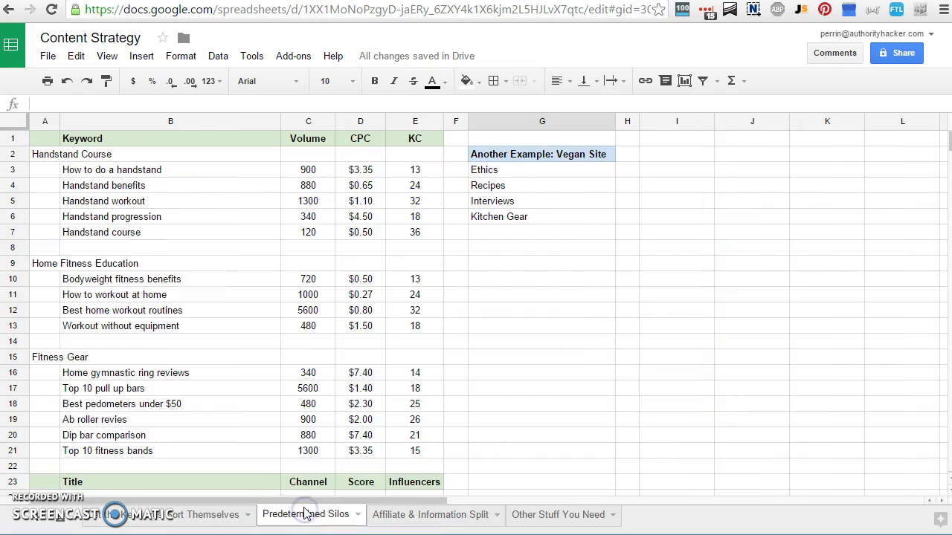
{"action": "left_click", "coordinate": [437, 513]}
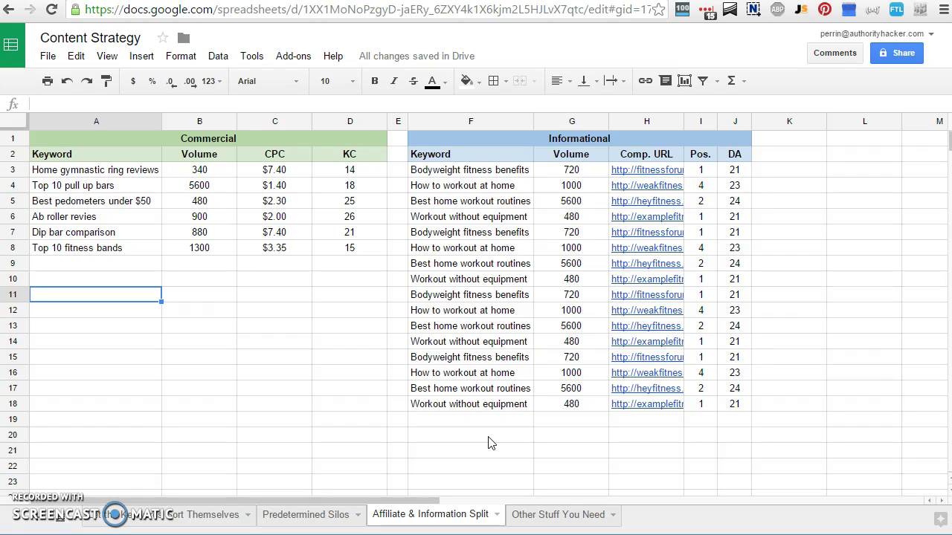
{"action": "left_click", "coordinate": [489, 439]}
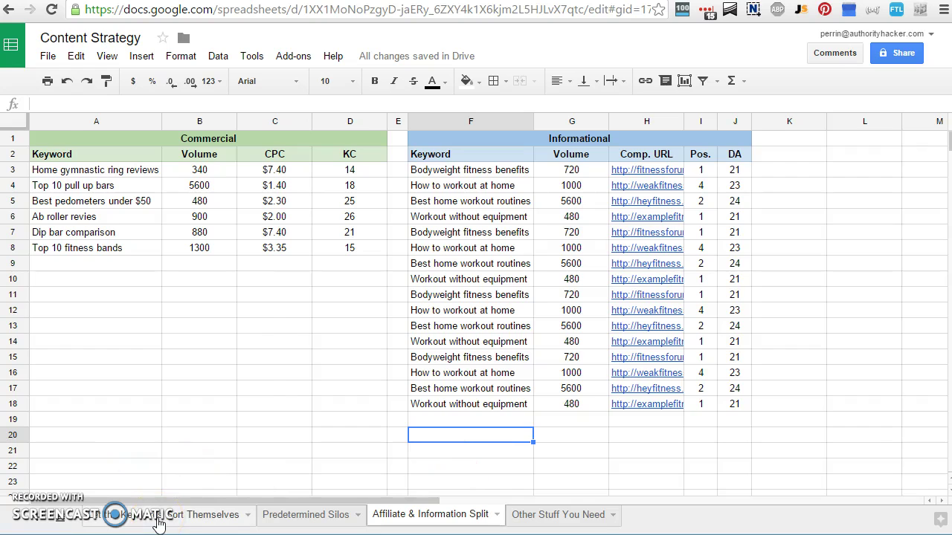
{"action": "left_click", "coordinate": [327, 521]}
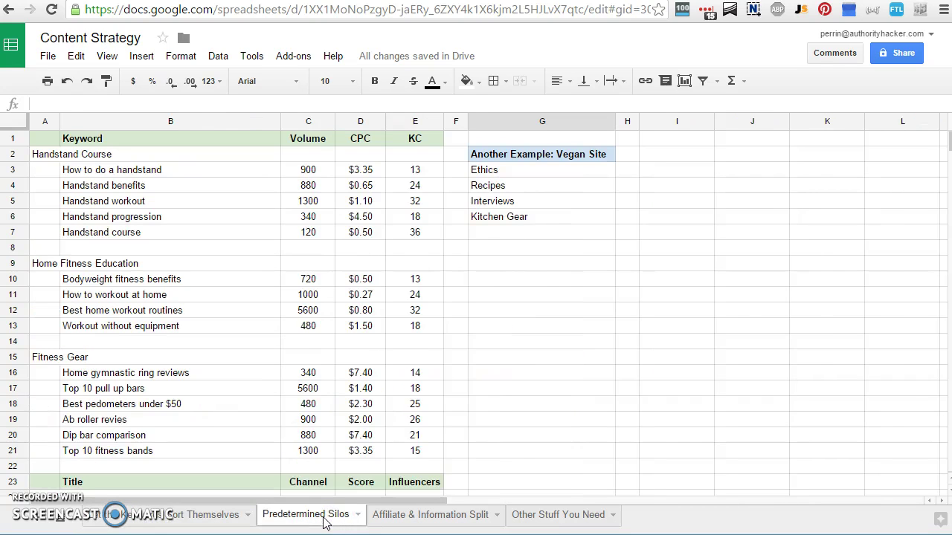
{"action": "left_click", "coordinate": [430, 515]}
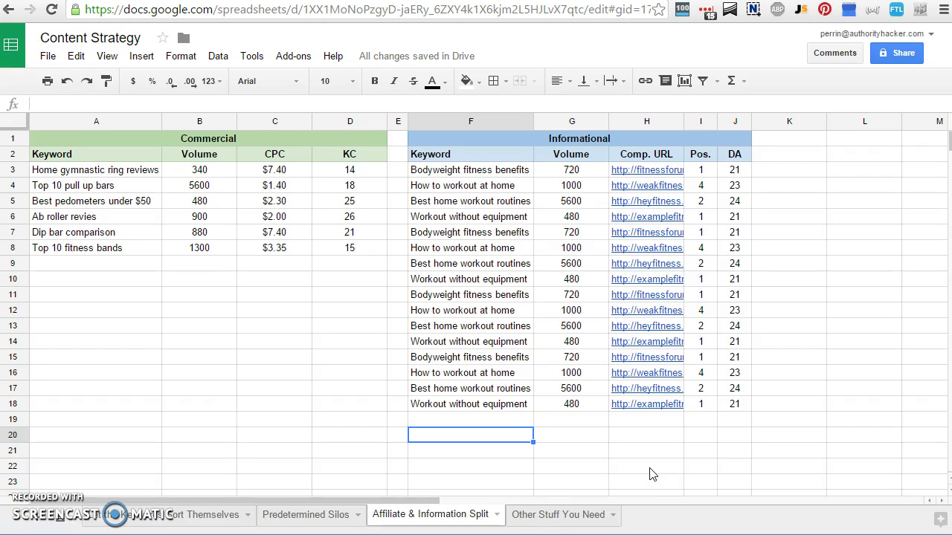
Narrow column D on Other Stuff You Need, then select Content Source & Payment and Editorial Calendar.
{"action": "left_click", "coordinate": [545, 515]}
{"action": "left_click", "coordinate": [240, 325]}
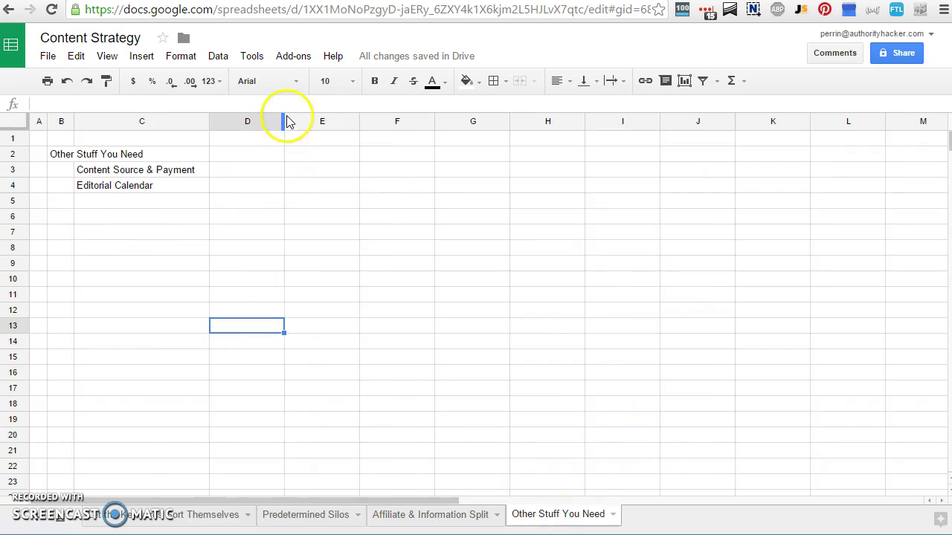
{"action": "left_click_drag", "start_coordinate": [286, 121], "coordinate": [232, 133]}
{"action": "left_click", "coordinate": [272, 215]}
{"action": "left_click", "coordinate": [181, 171]}
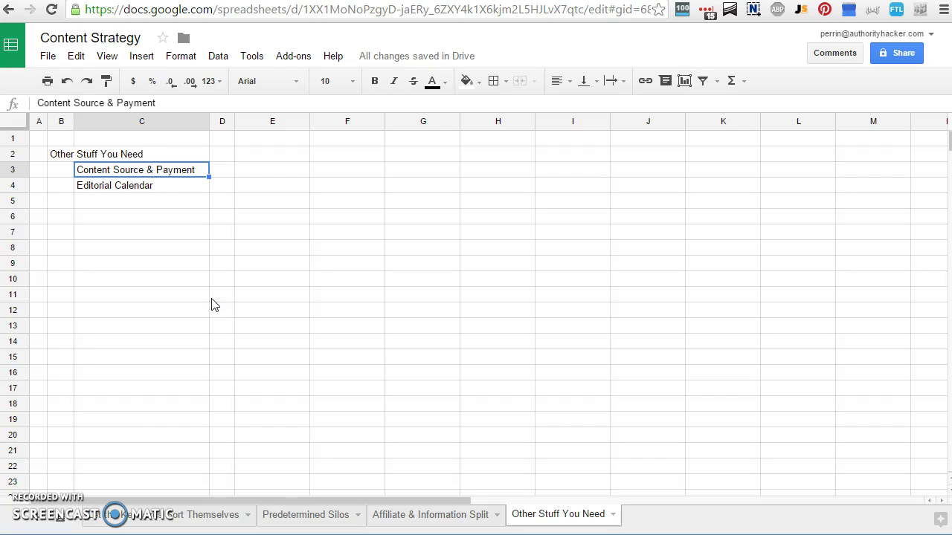
{"action": "left_click", "coordinate": [168, 189]}
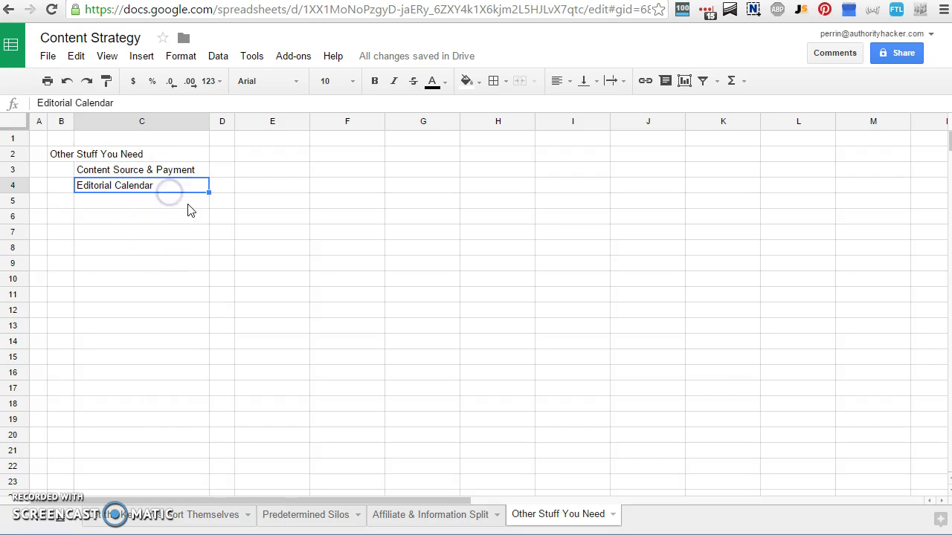
Cycle through all four sheet tabs, finishing on the colour-coded keyword sheet.
{"action": "left_click", "coordinate": [406, 519]}
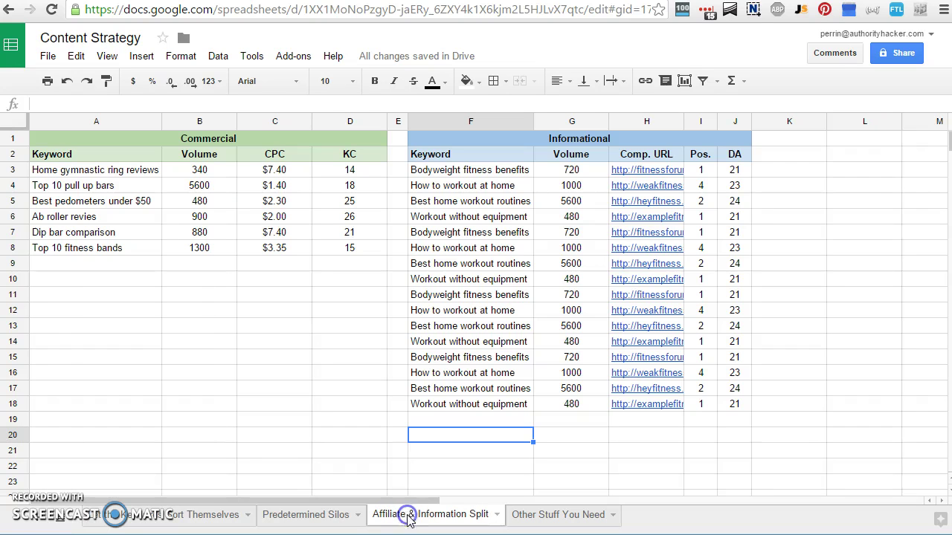
{"action": "left_click", "coordinate": [281, 513]}
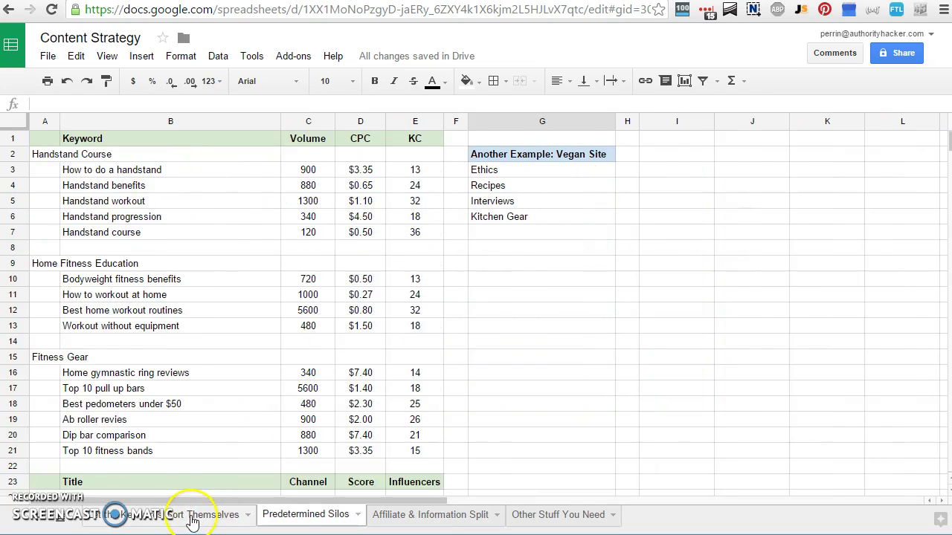
{"action": "left_click", "coordinate": [197, 515]}
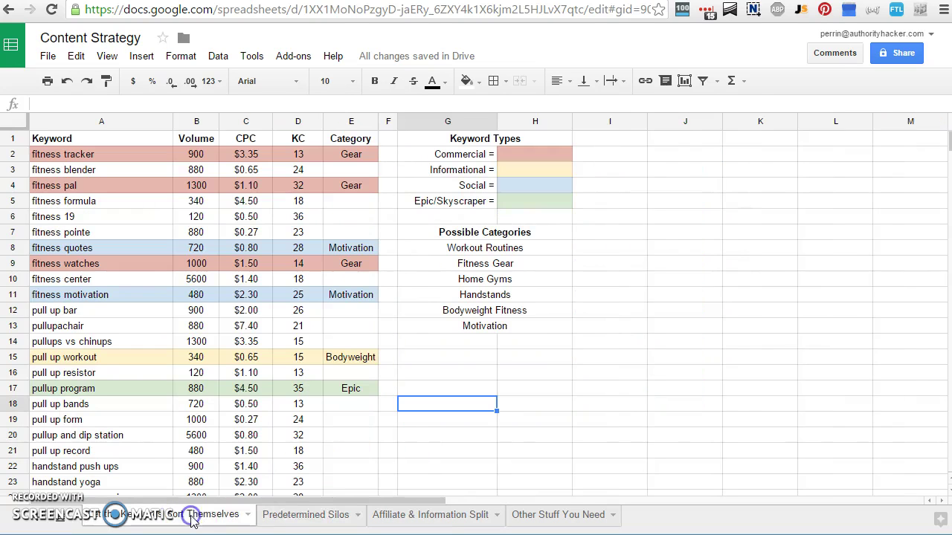
{"action": "left_click", "coordinate": [567, 519]}
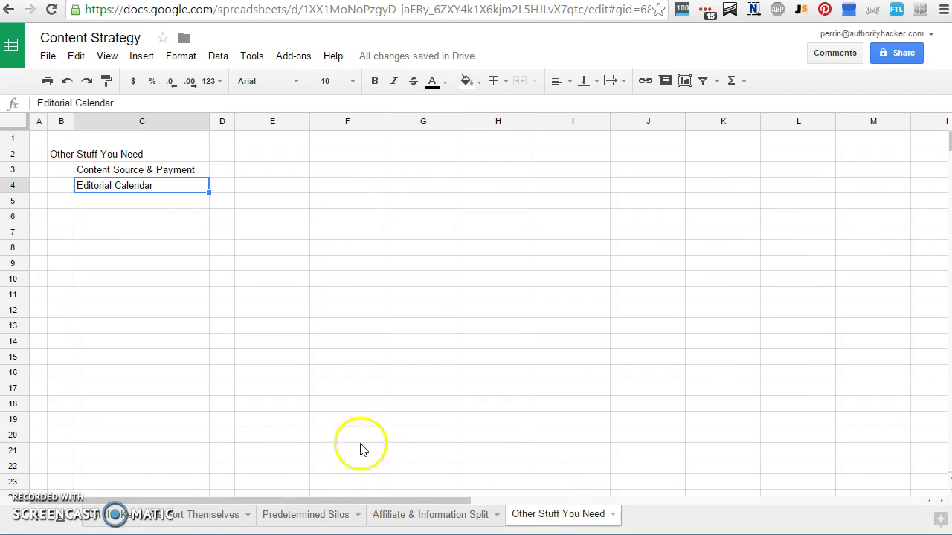
{"action": "left_click", "coordinate": [134, 517]}
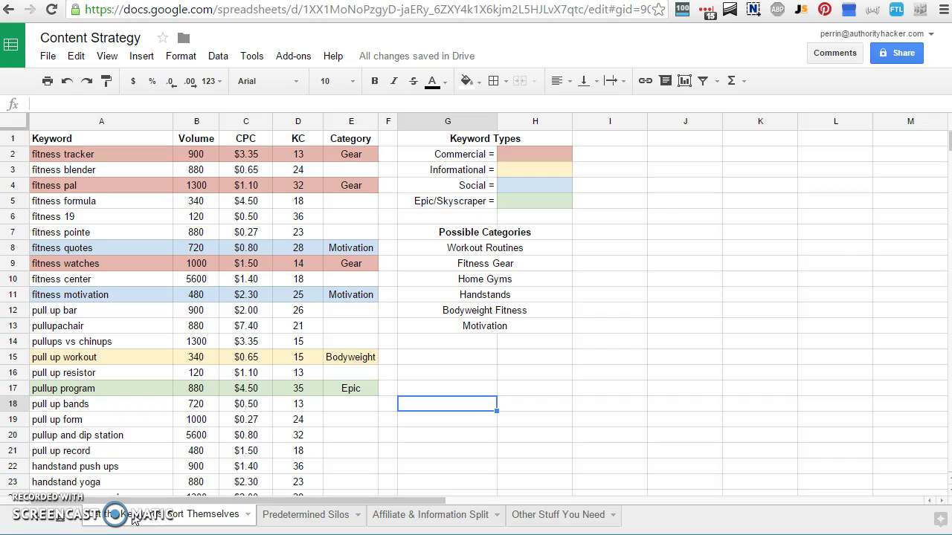
{"action": "left_click", "coordinate": [327, 515]}
{"action": "left_click", "coordinate": [414, 514]}
{"action": "left_click", "coordinate": [327, 515]}
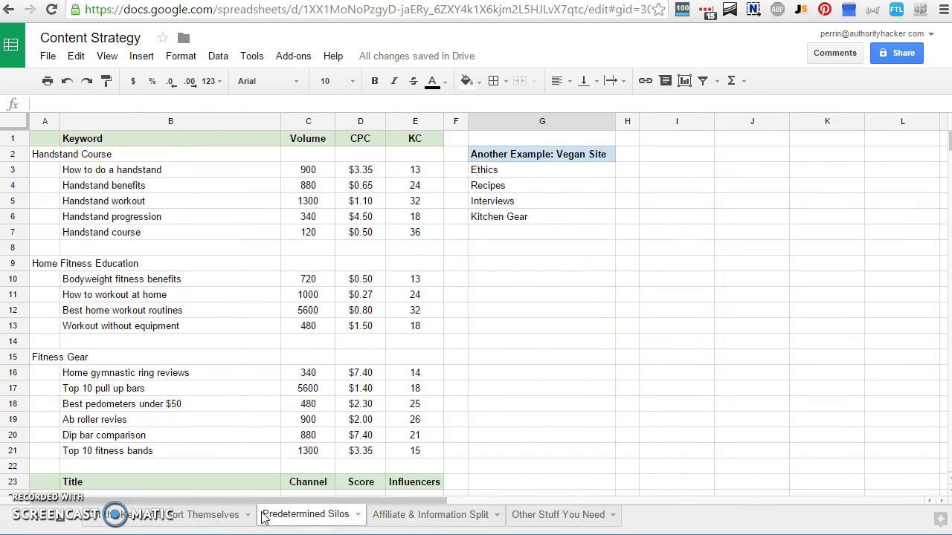
{"action": "left_click", "coordinate": [216, 514]}
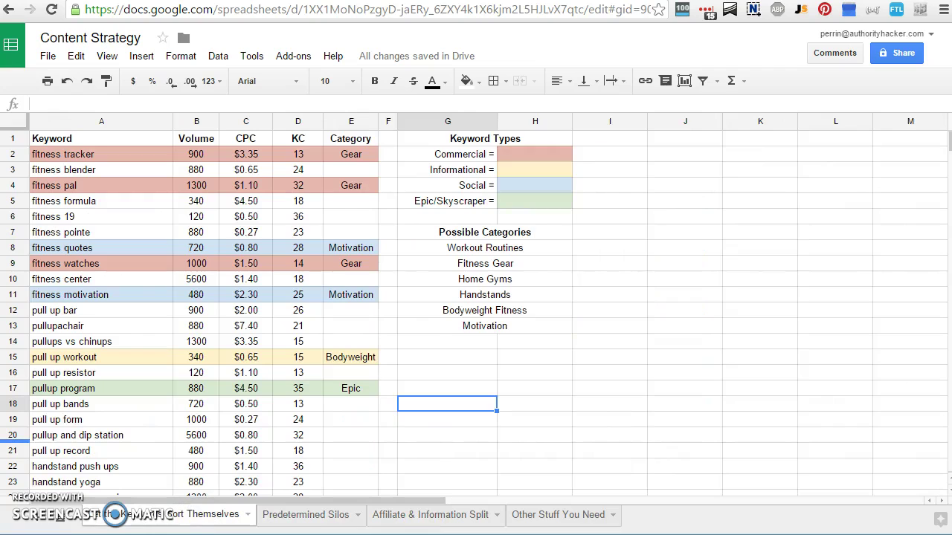